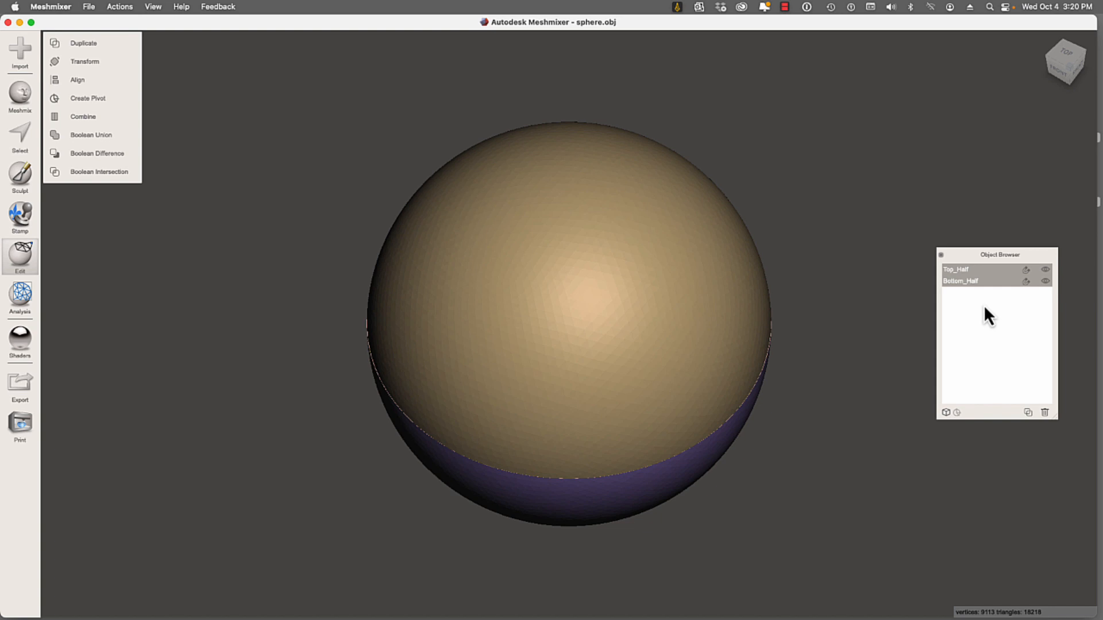
# Step: Hide Top_Half and place a 12.7 mm sphere primitive as a new object near the edge of Bottom_Half's flat face
pyautogui.click(964, 281)
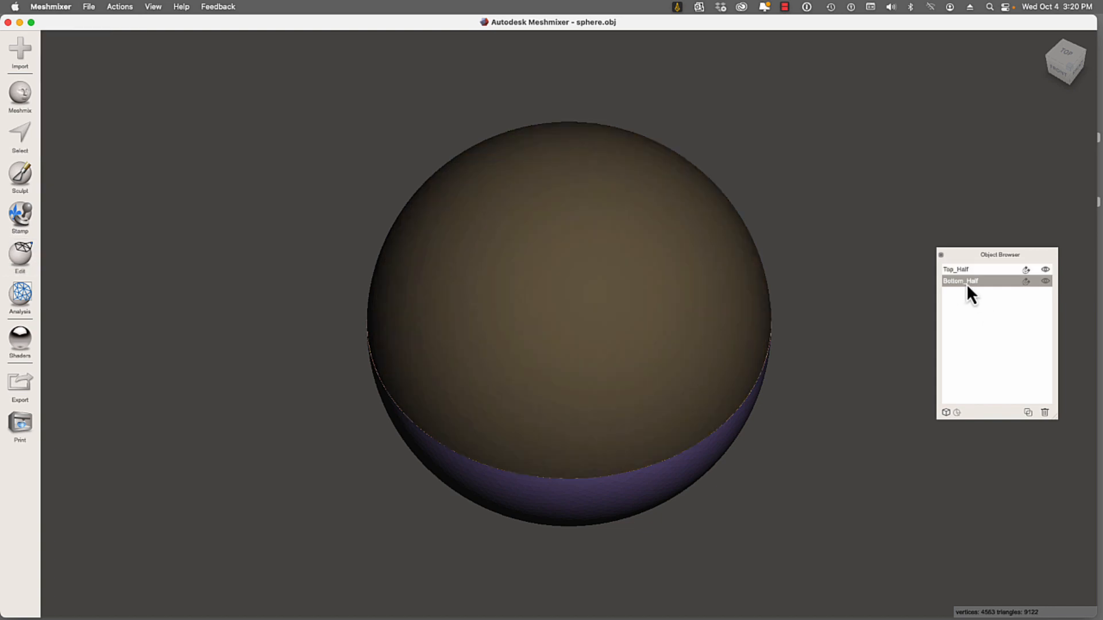
pyautogui.click(1045, 270)
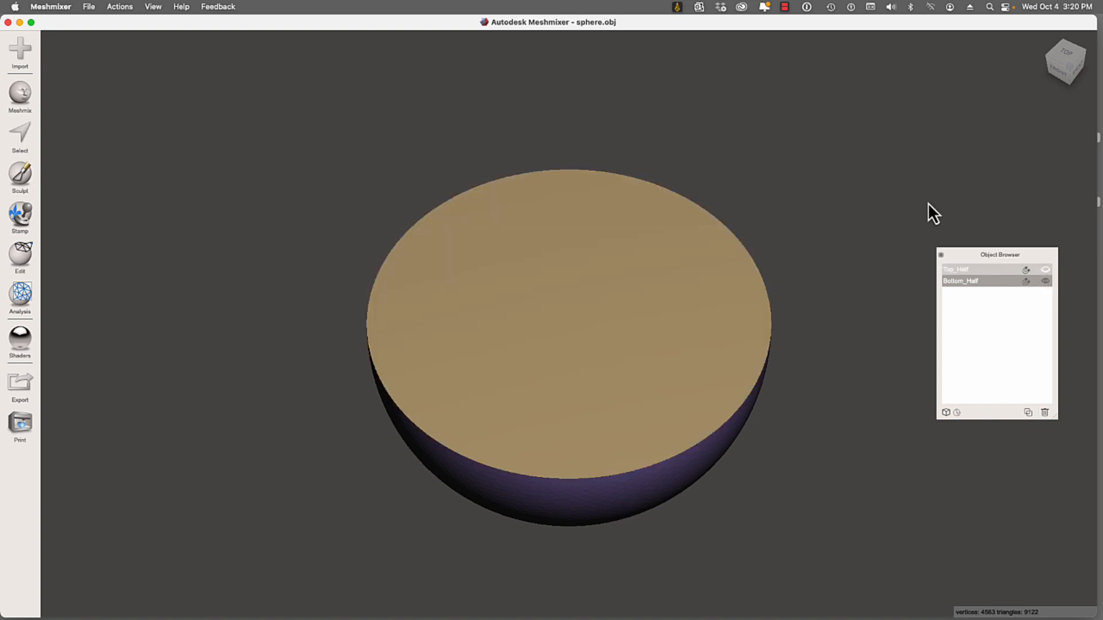
pyautogui.click(29, 101)
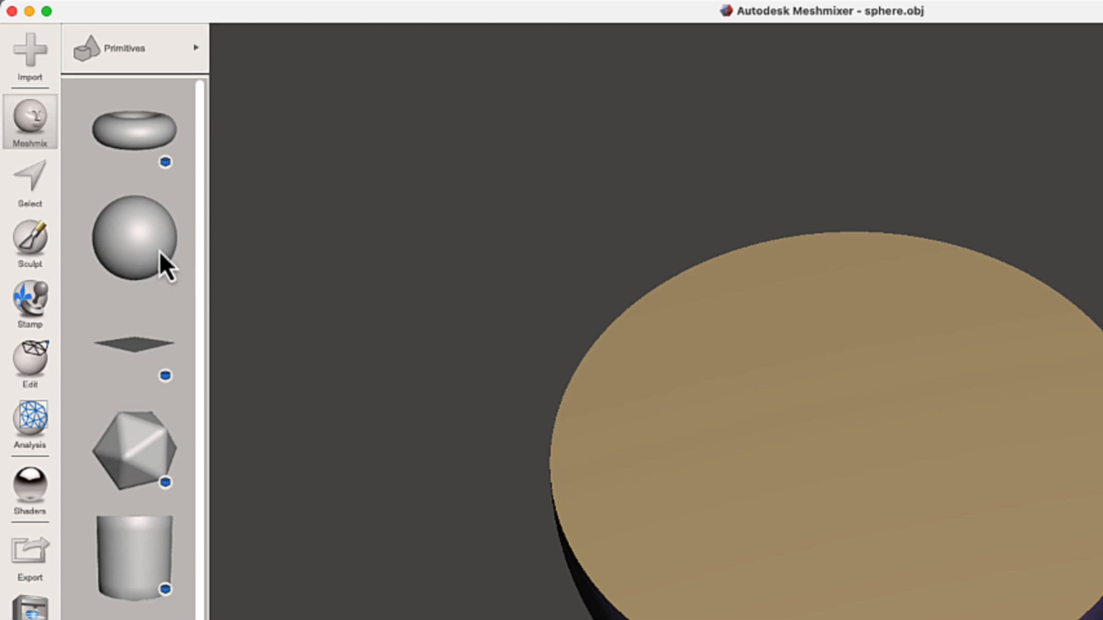
pyautogui.moveTo(133, 237); pyautogui.dragTo(660, 491)
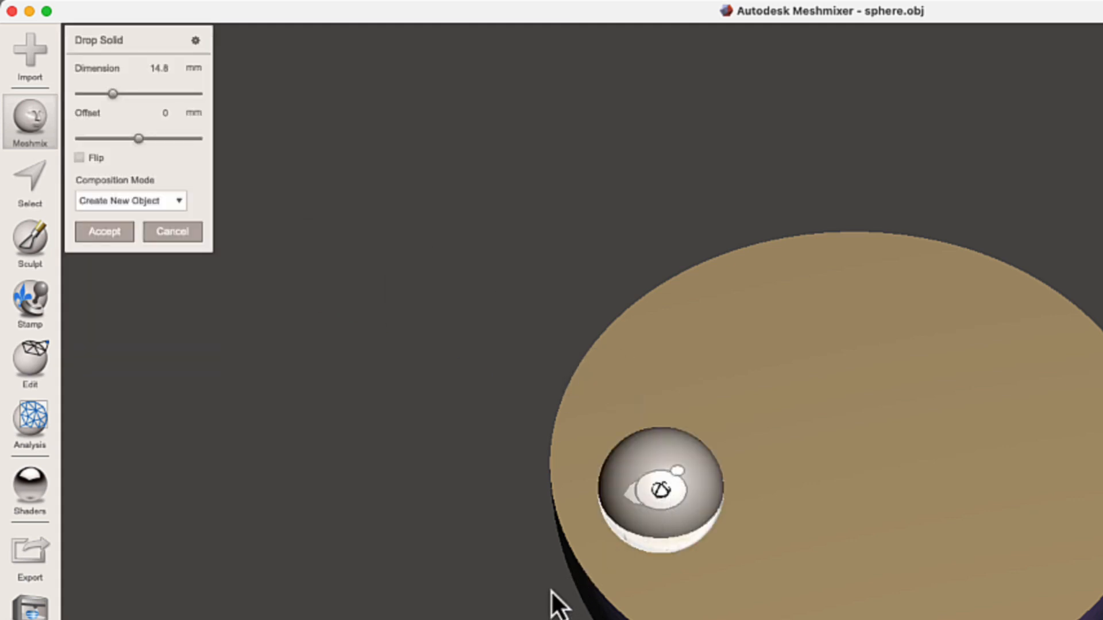
pyautogui.moveTo(551, 592)
pyautogui.mouseDown(button='right')
pyautogui.moveTo(519, 433)
pyautogui.moveTo(570, 581)
pyautogui.mouseUp(button='right')
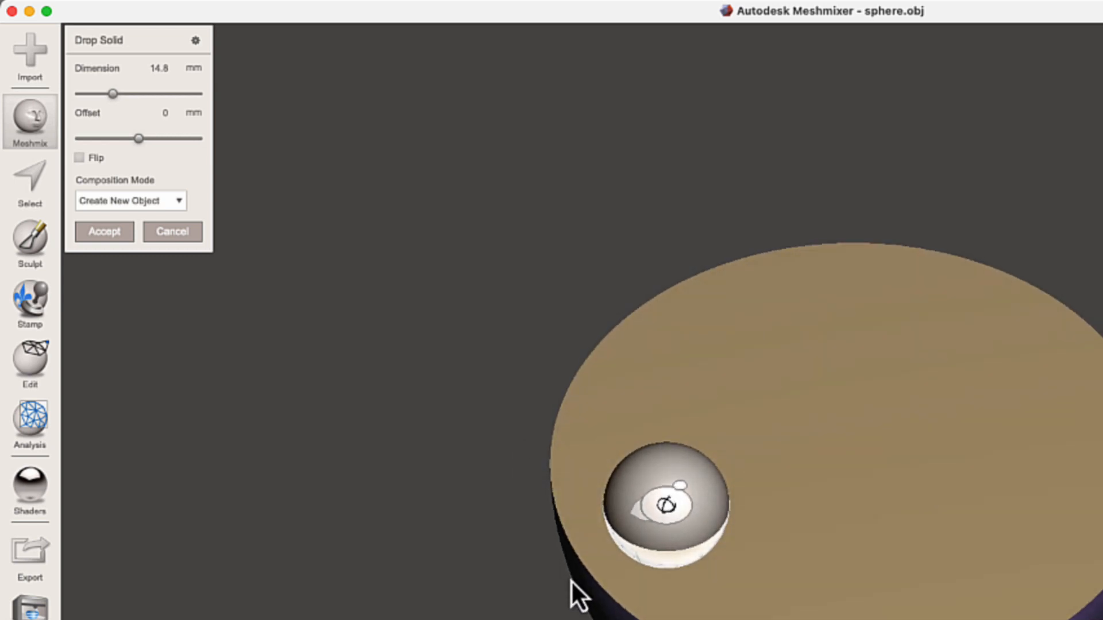
pyautogui.click(159, 68)
pyautogui.press('Return')
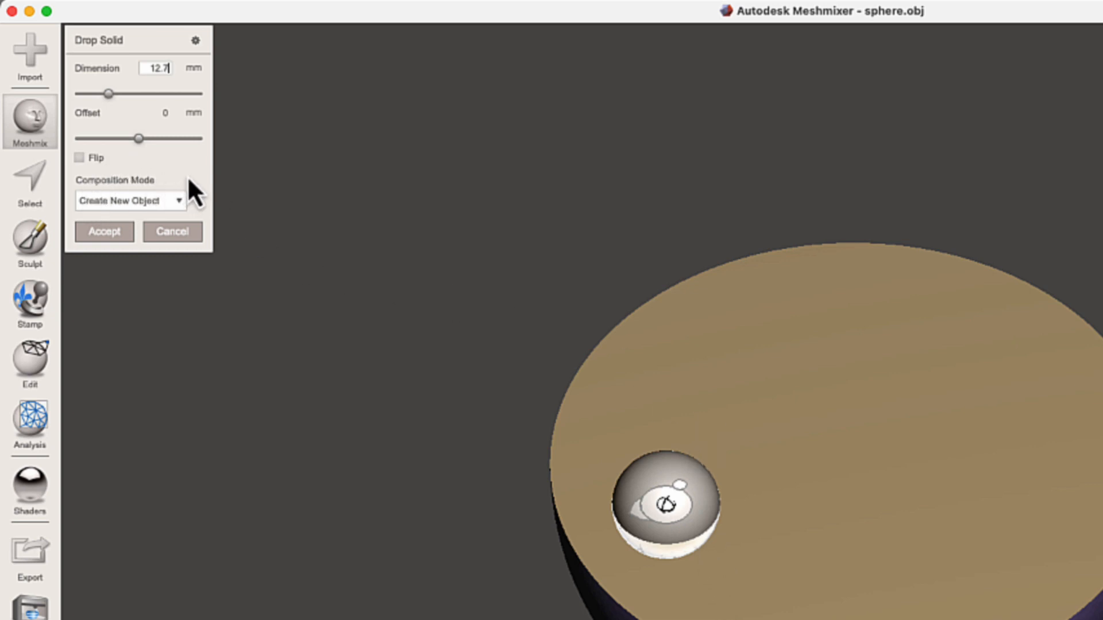
pyautogui.click(105, 232)
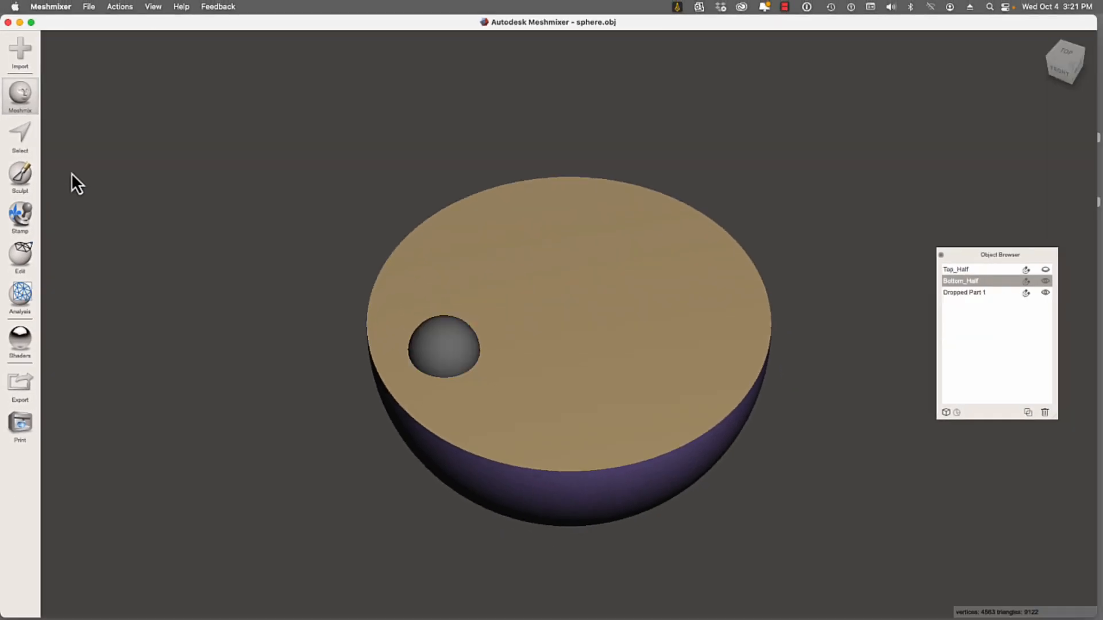
# Step: Place a second 12.7 mm sphere as a new object on the flat face, near the edge diagonally opposite the first sphere
pyautogui.click(1061, 54)
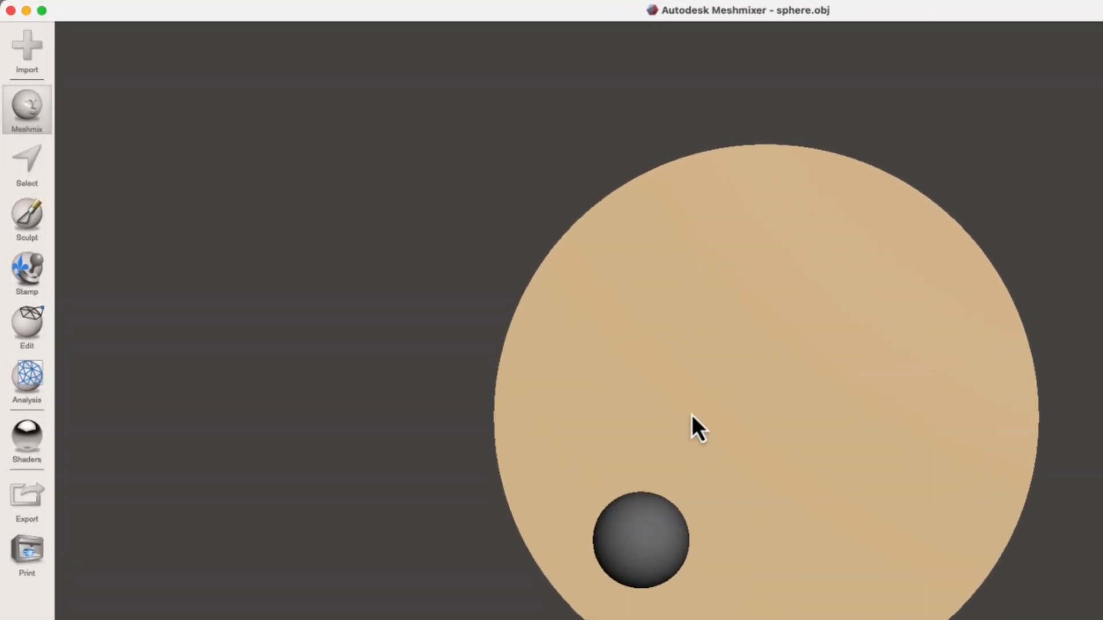
pyautogui.click(32, 115)
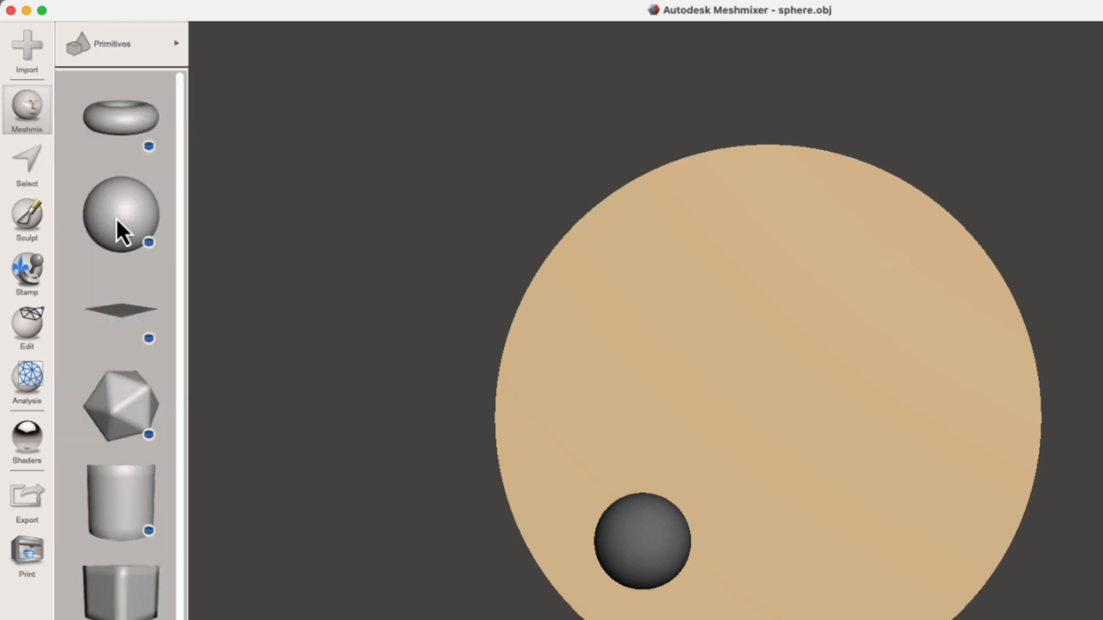
pyautogui.moveTo(116, 218); pyautogui.dragTo(862, 283)
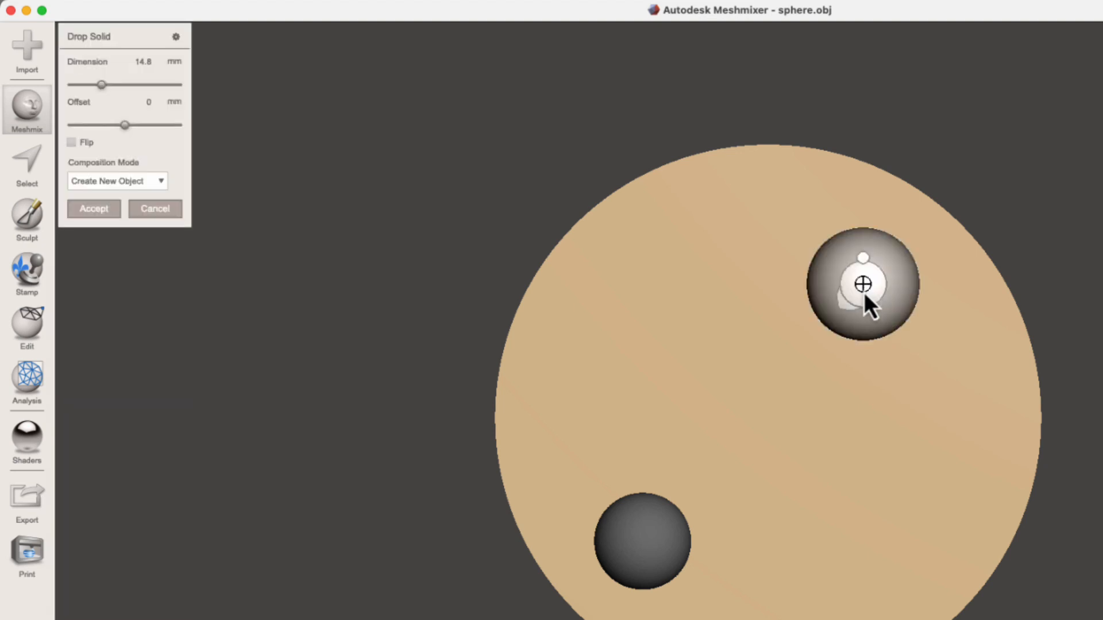
pyautogui.moveTo(866, 287)
pyautogui.mouseDown()
pyautogui.moveTo(783, 326)
pyautogui.moveTo(879, 313)
pyautogui.moveTo(856, 284)
pyautogui.mouseUp()
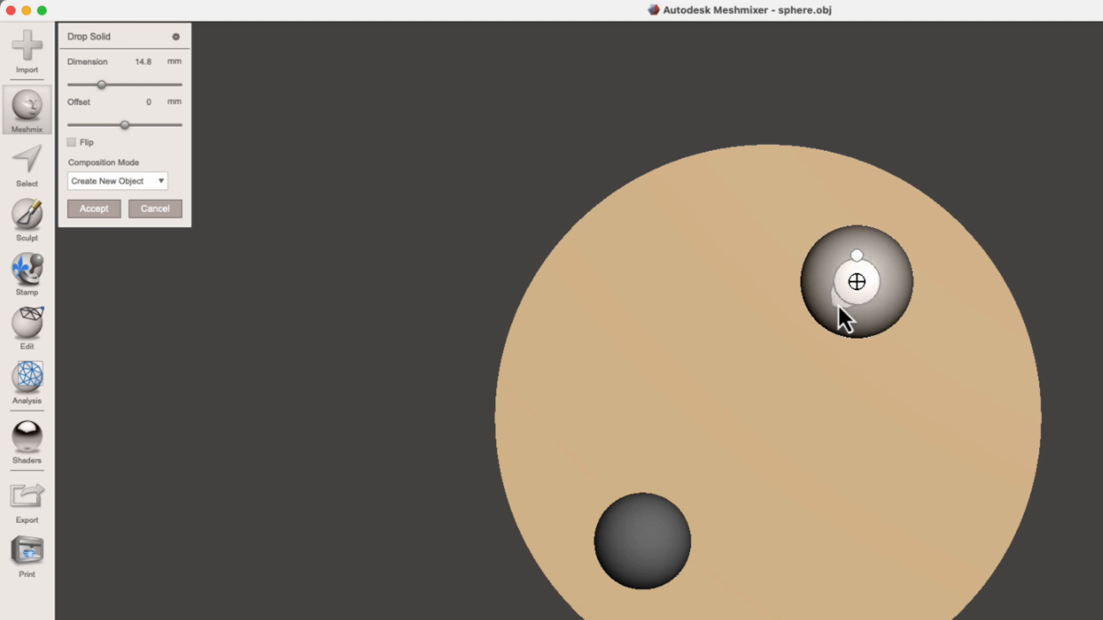
pyautogui.moveTo(838, 305); pyautogui.dragTo(821, 320)
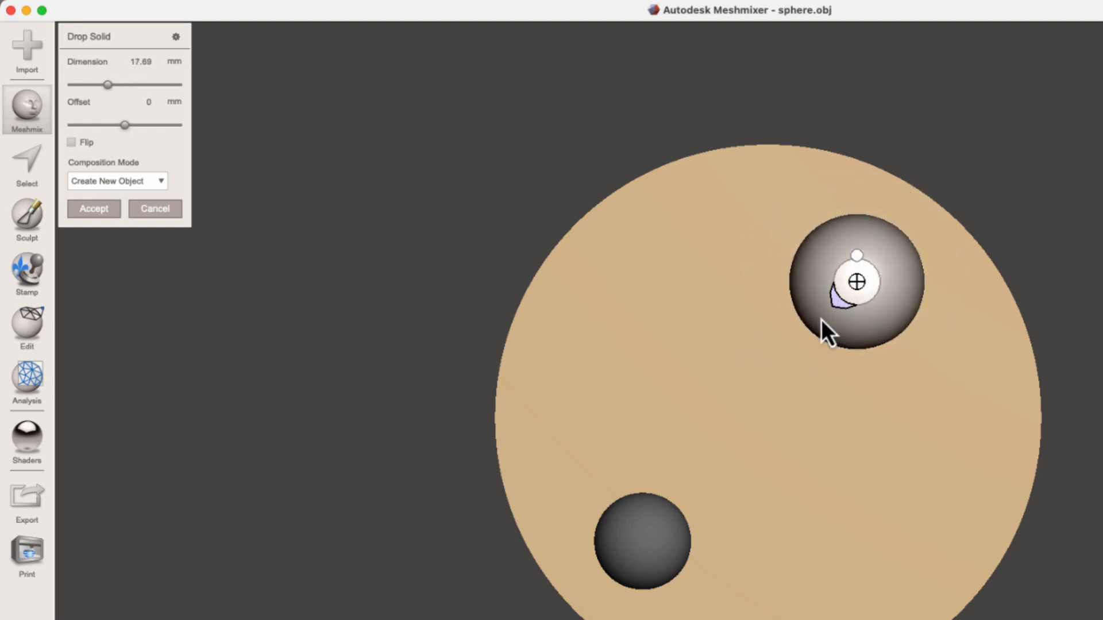
pyautogui.click(144, 62)
pyautogui.press('Return')
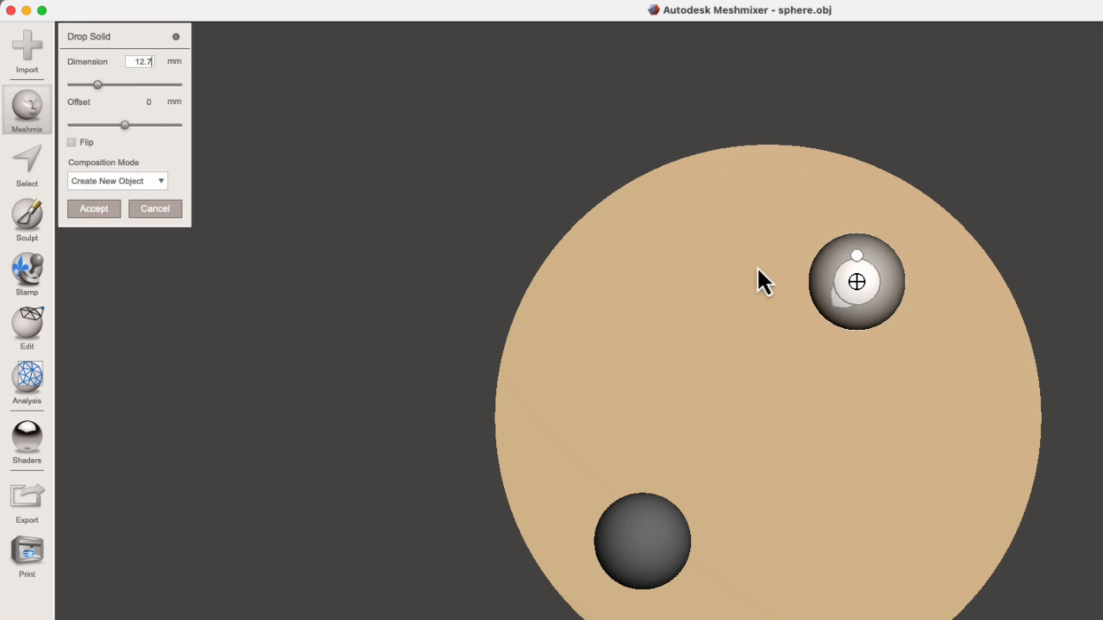
pyautogui.moveTo(858, 283); pyautogui.dragTo(895, 282)
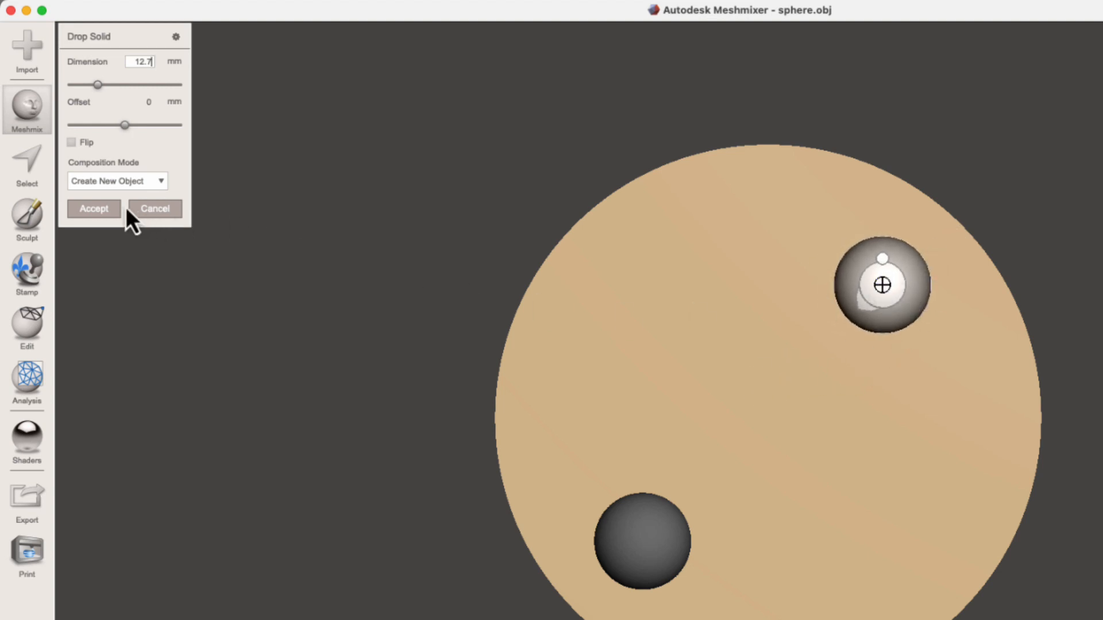
pyautogui.click(94, 208)
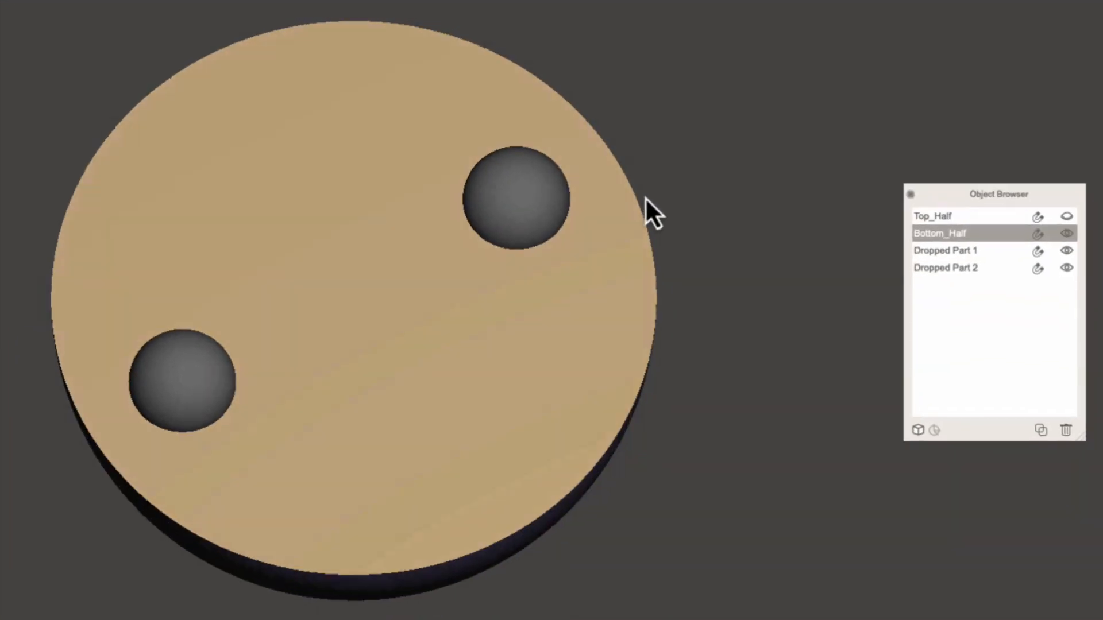
# Step: Rename the second sphere Male_Key_2 and the first sphere Male_Key_1
pyautogui.moveTo(646, 197); pyautogui.dragTo(643, 94, button='right')
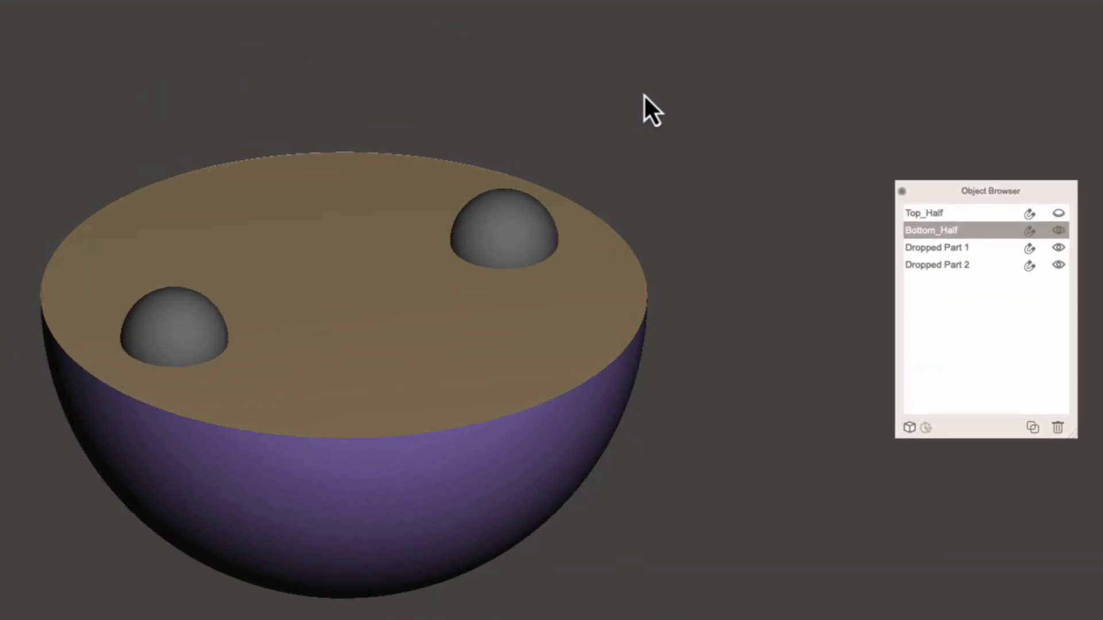
pyautogui.click(940, 248)
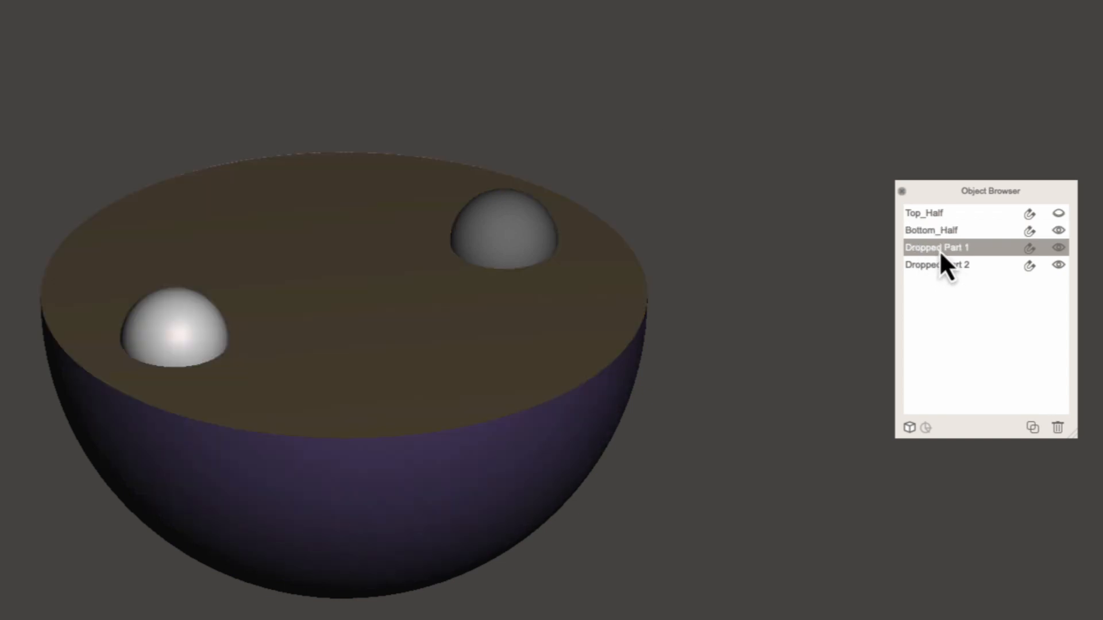
pyautogui.click(936, 269)
pyautogui.doubleClick(945, 263)
pyautogui.write('Male_Key2')
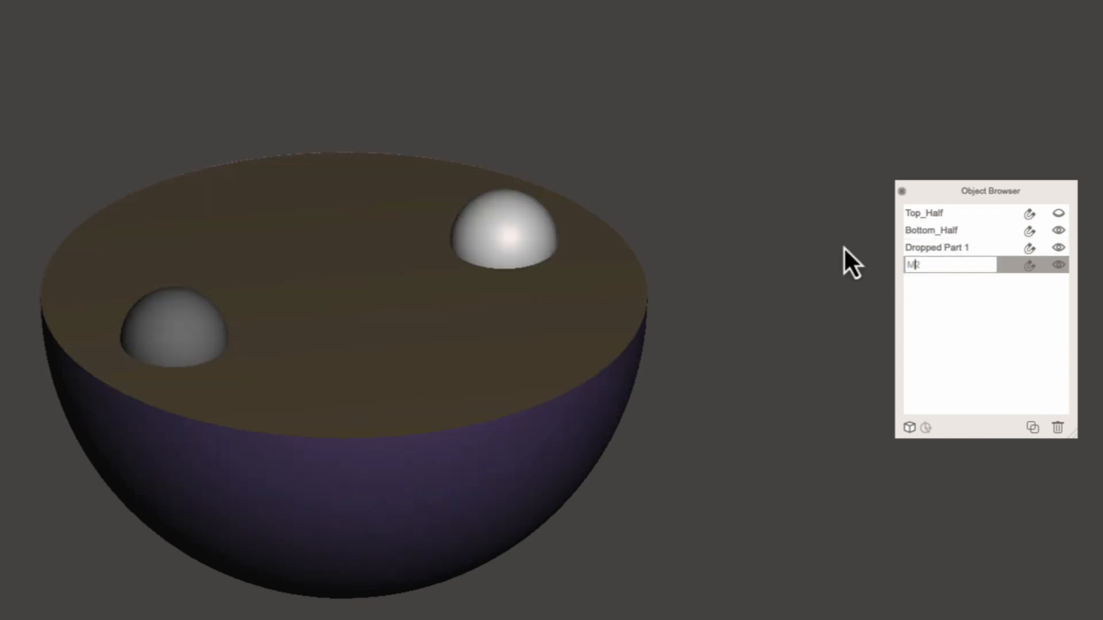
pyautogui.write('_')
pyautogui.press('Return')
pyautogui.doubleClick(940, 247)
pyautogui.write('Male_Key_1')
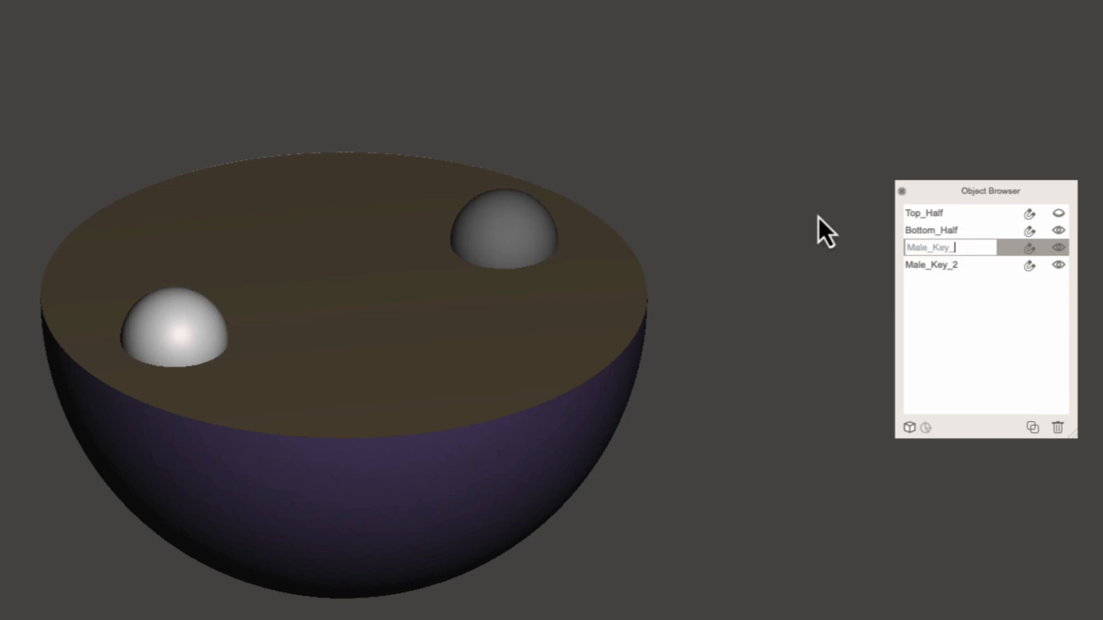
pyautogui.press('Return')
# Step: Duplicate Male_Key_1 and rename the copy Female_Key_1_TOP
pyautogui.keyDown('shift'); pyautogui.click(937, 269); pyautogui.keyUp('shift')
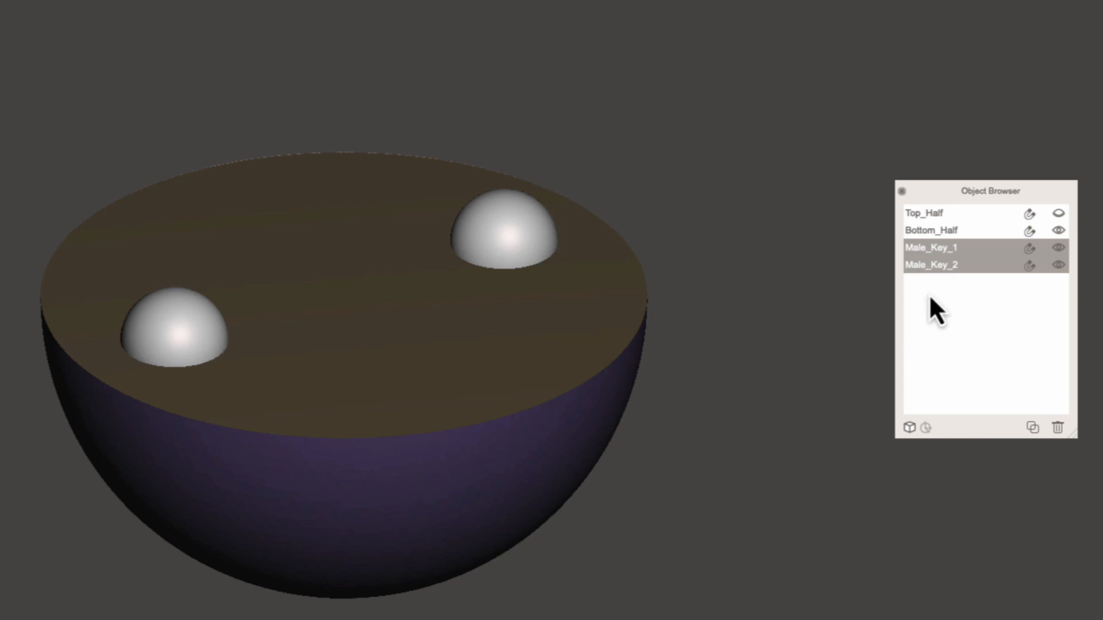
pyautogui.click(945, 231)
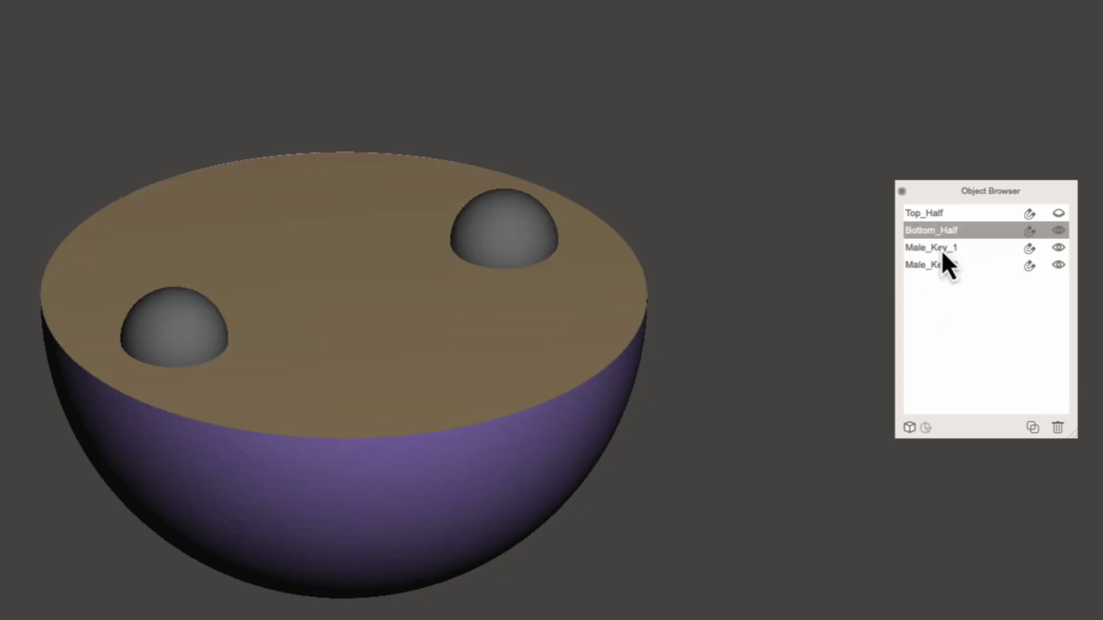
pyautogui.click(940, 248)
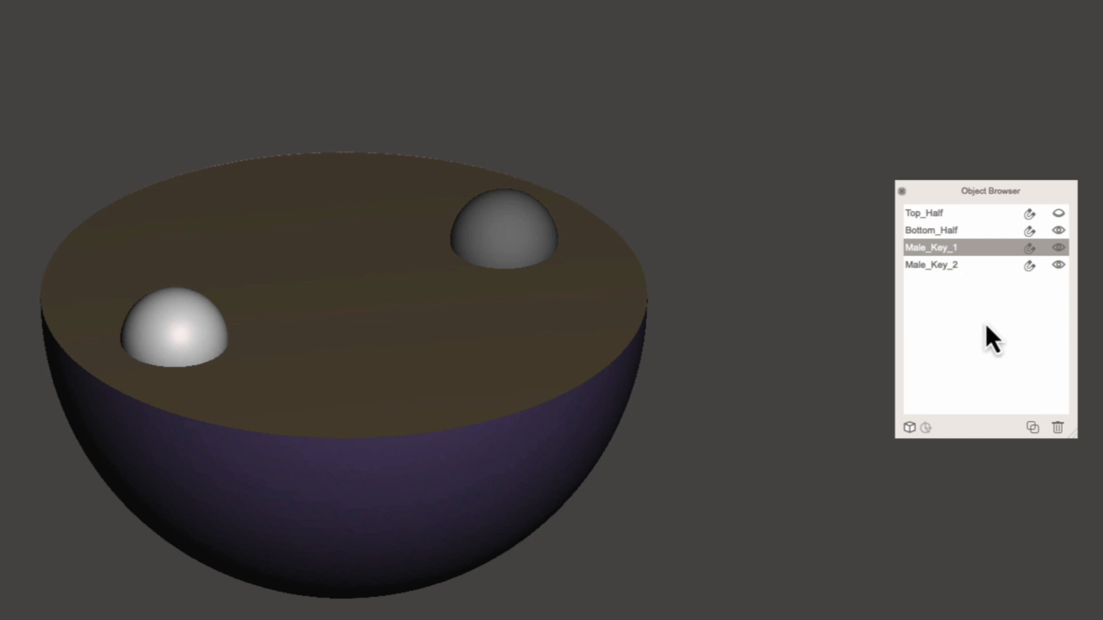
pyautogui.click(1033, 429)
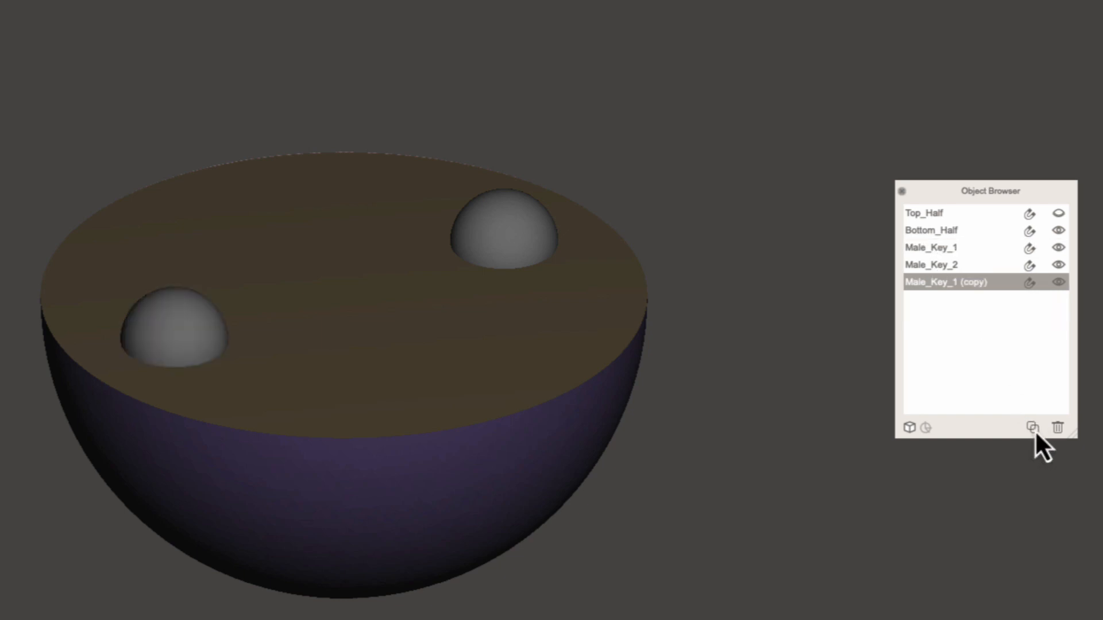
pyautogui.doubleClick(954, 284)
pyautogui.write('Female_Key_1_TOP')
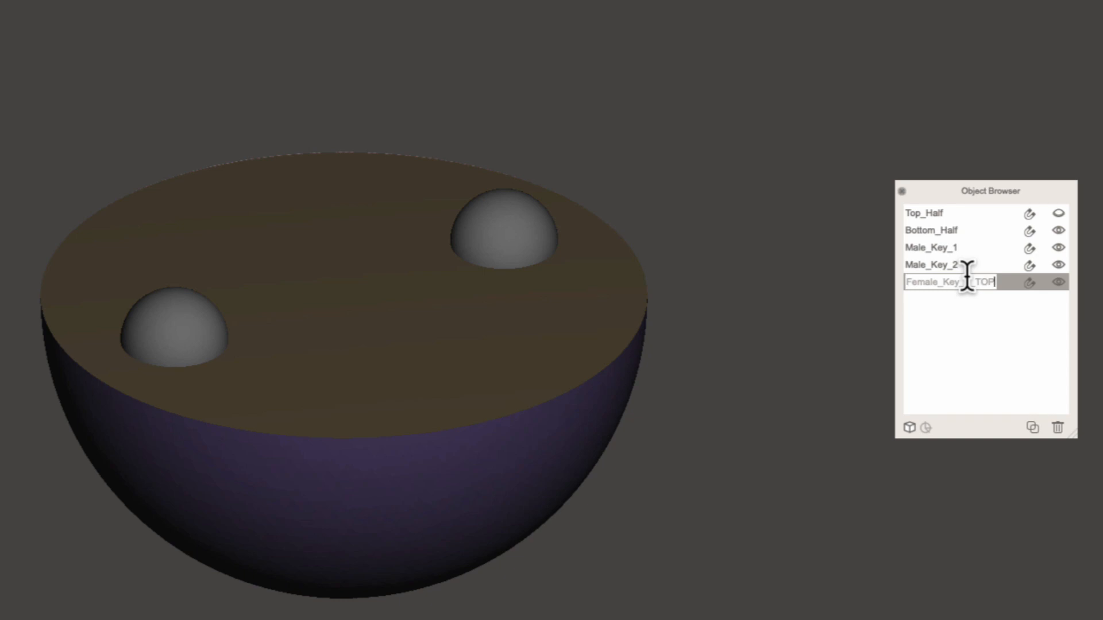
pyautogui.press('Return')
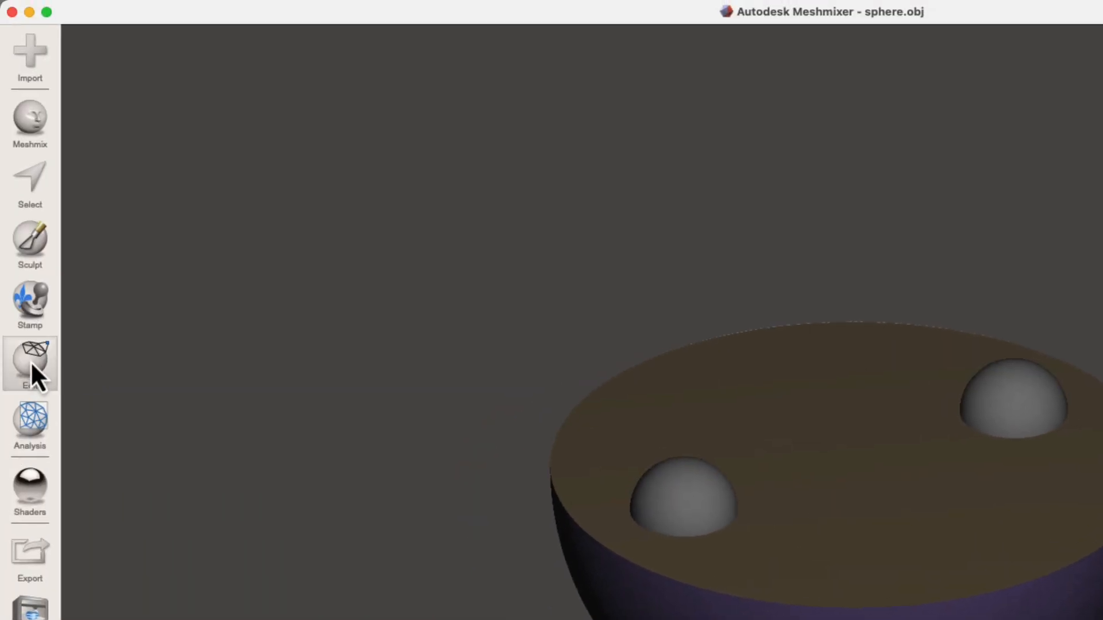
# Step: Enlarge Female_Key_1_TOP with Transform, using uniform scaling and a Y size of 13.25 mm
pyautogui.click(30, 361)
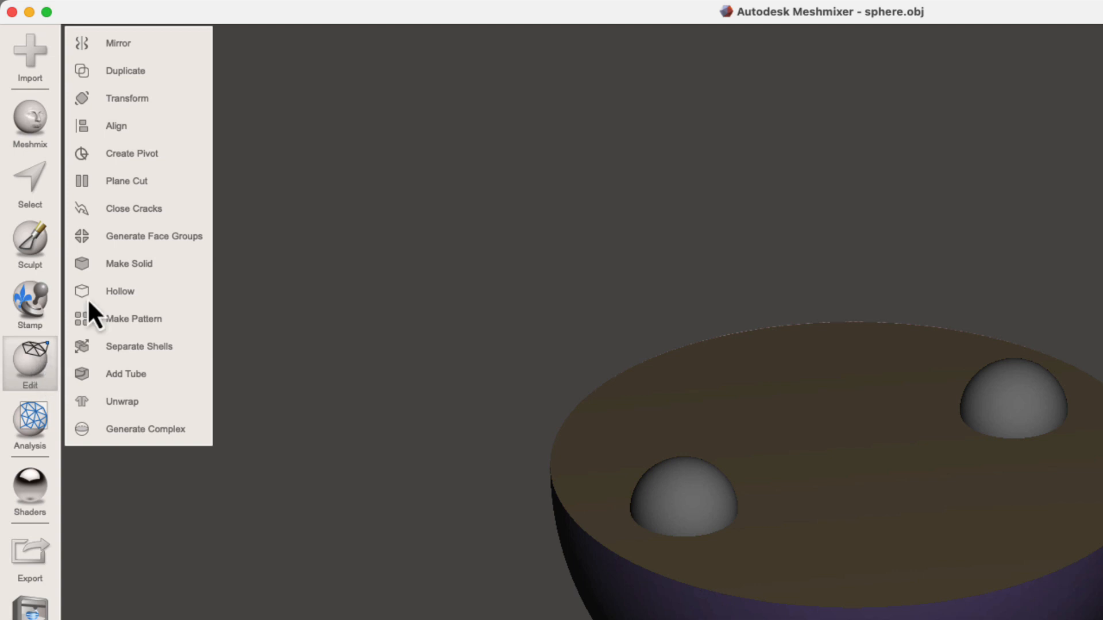
pyautogui.click(142, 101)
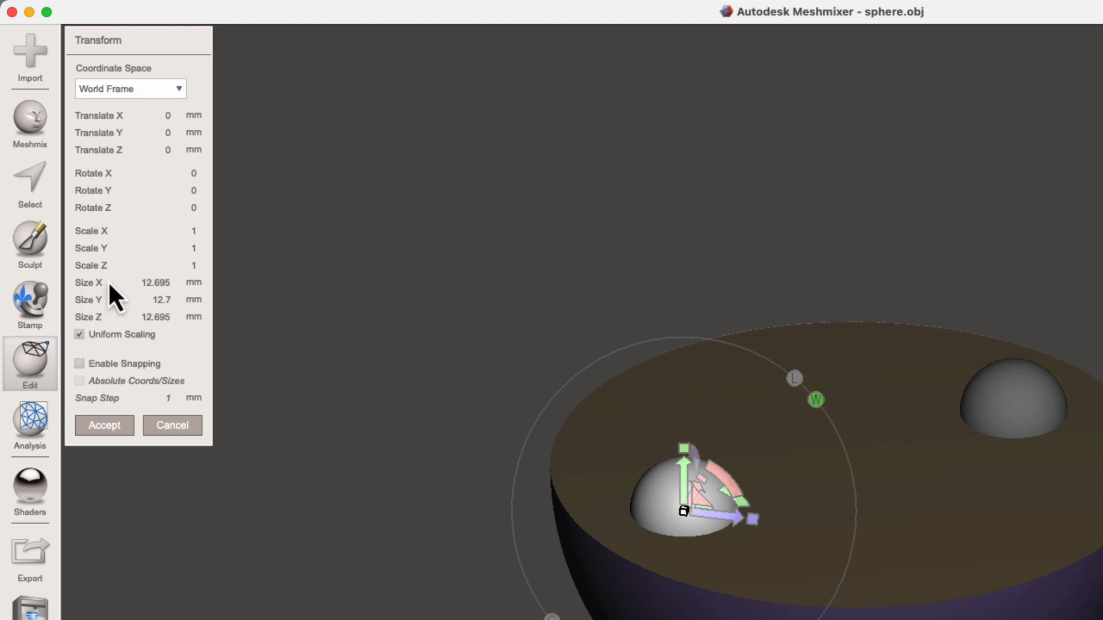
pyautogui.click(158, 299)
pyautogui.write('13')
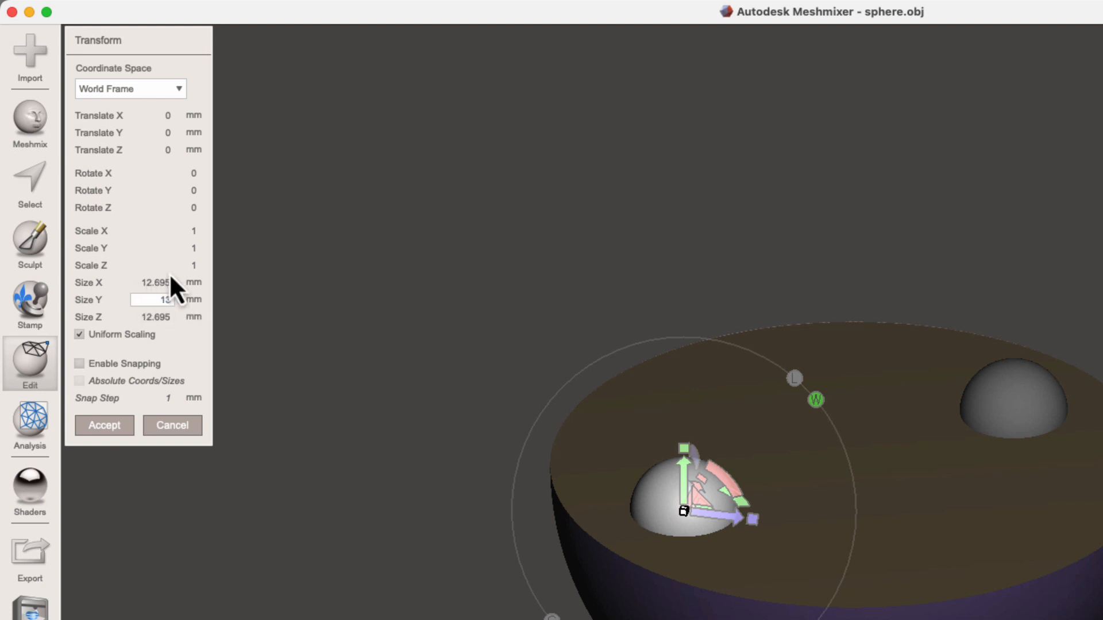
pyautogui.press('Return')
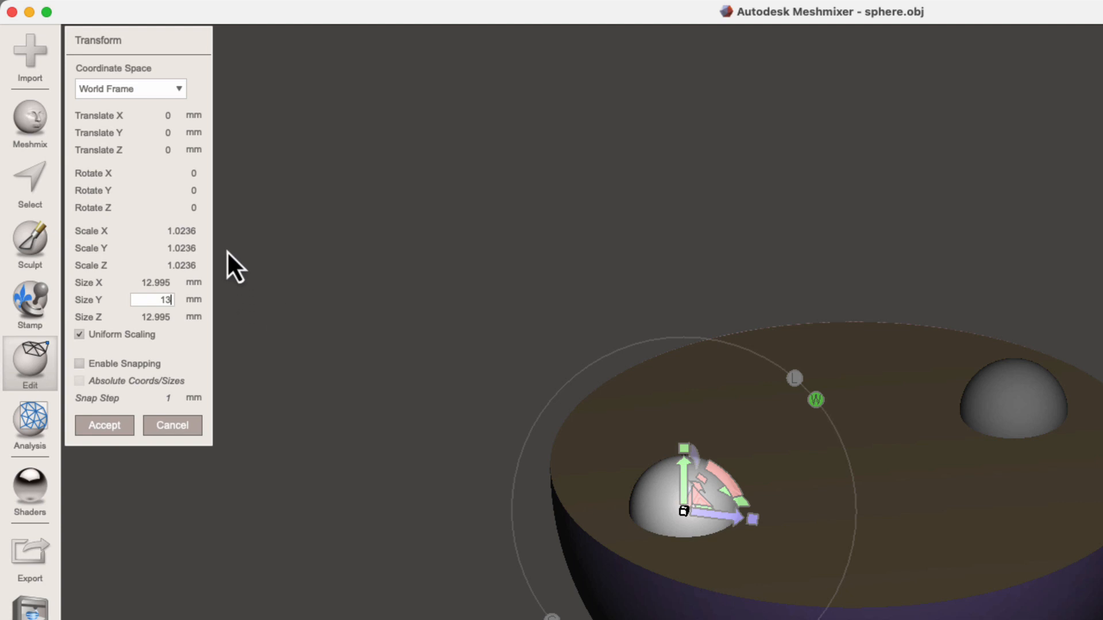
pyautogui.write('.25')
pyautogui.press('Return')
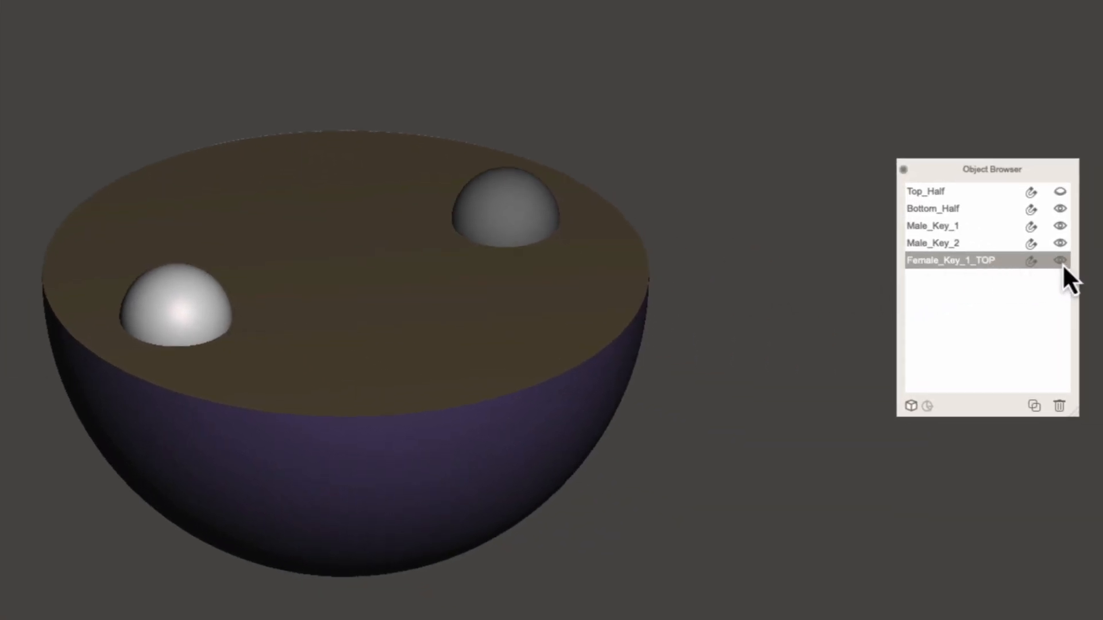
# Step: Duplicate Female_Key_1_TOP and rename the copy Female_Key_1_BOTTOM
pyautogui.click(1033, 406)
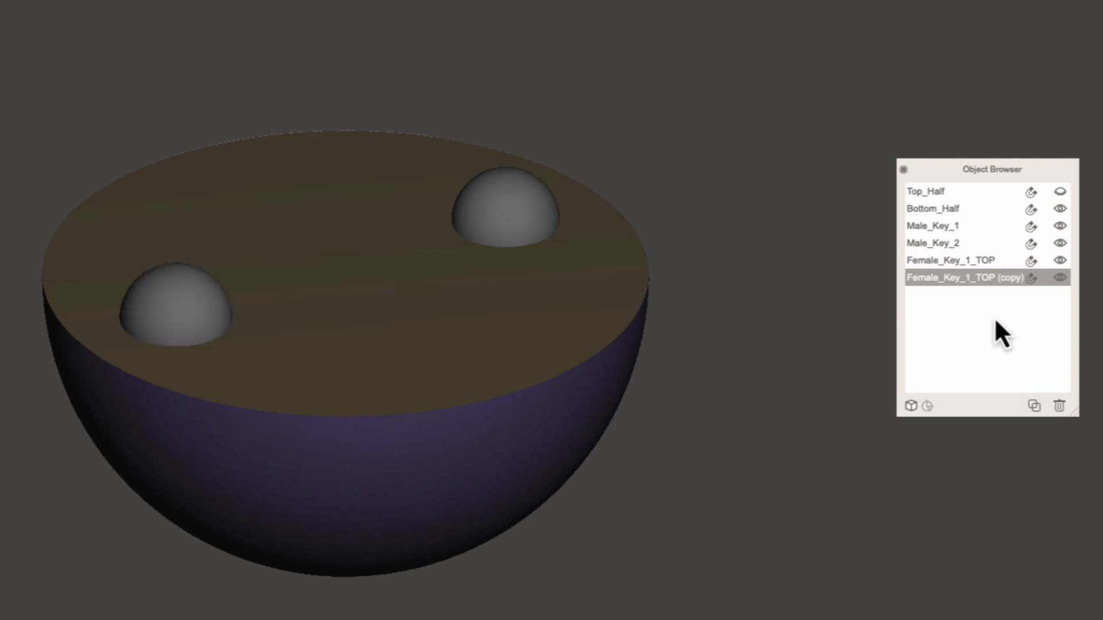
pyautogui.doubleClick(977, 279)
pyautogui.moveTo(977, 276); pyautogui.dragTo(1001, 275)
pyautogui.write('BO')
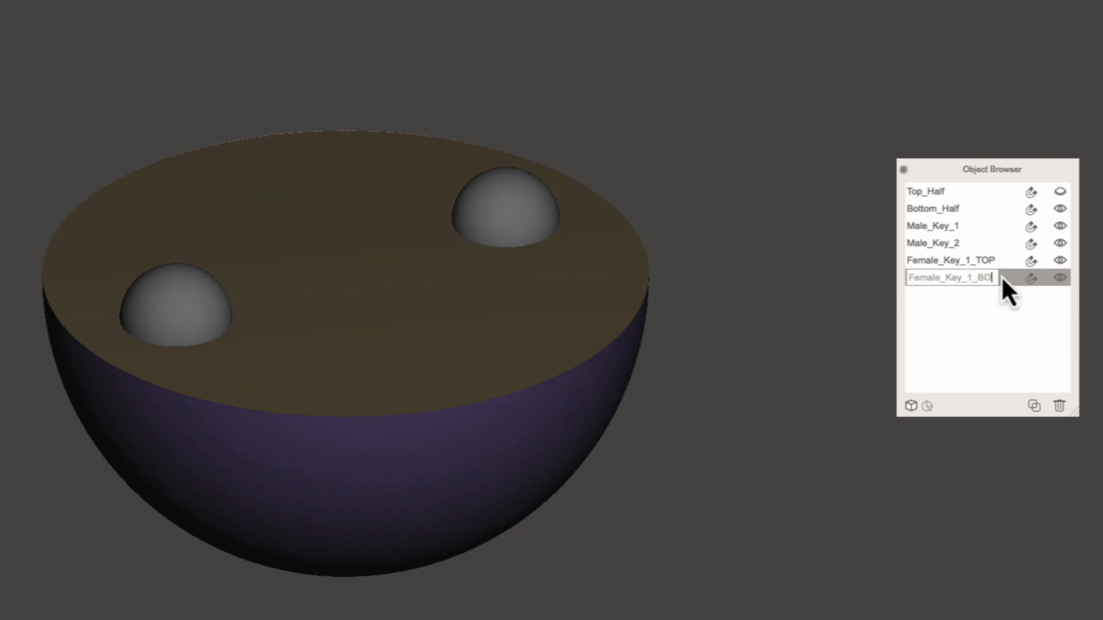
pyautogui.write('TTOM')
pyautogui.press('Return')
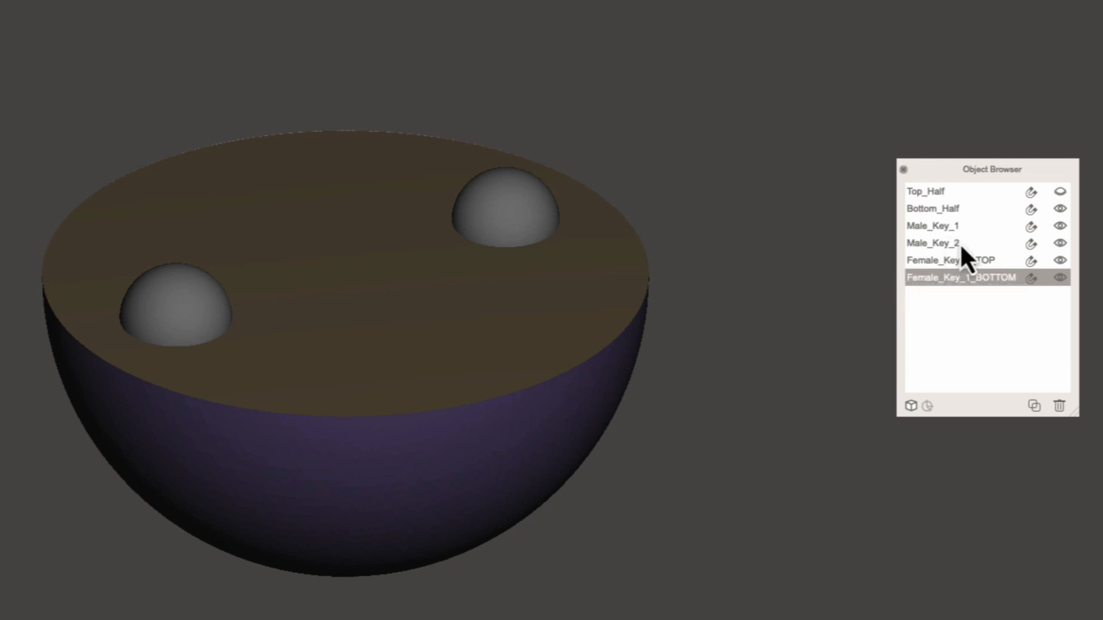
# Step: Hide Male_Key_2, Female_Key_1_TOP and Female_Key_1_BOTTOM, and select Male_Key_1
pyautogui.click(1060, 243)
pyautogui.click(1059, 260)
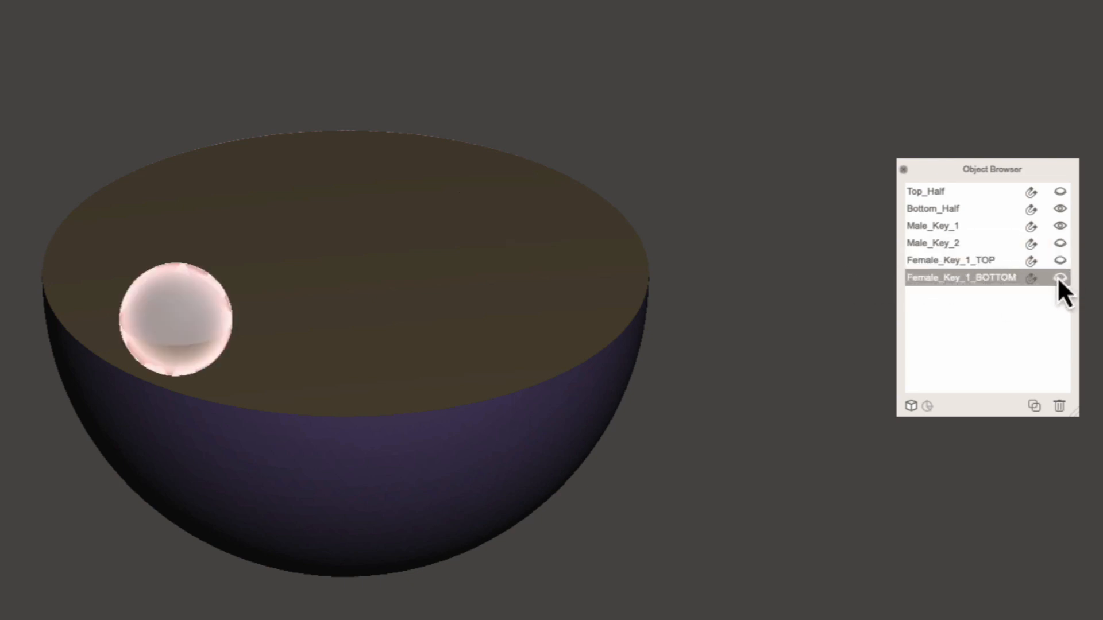
pyautogui.click(960, 229)
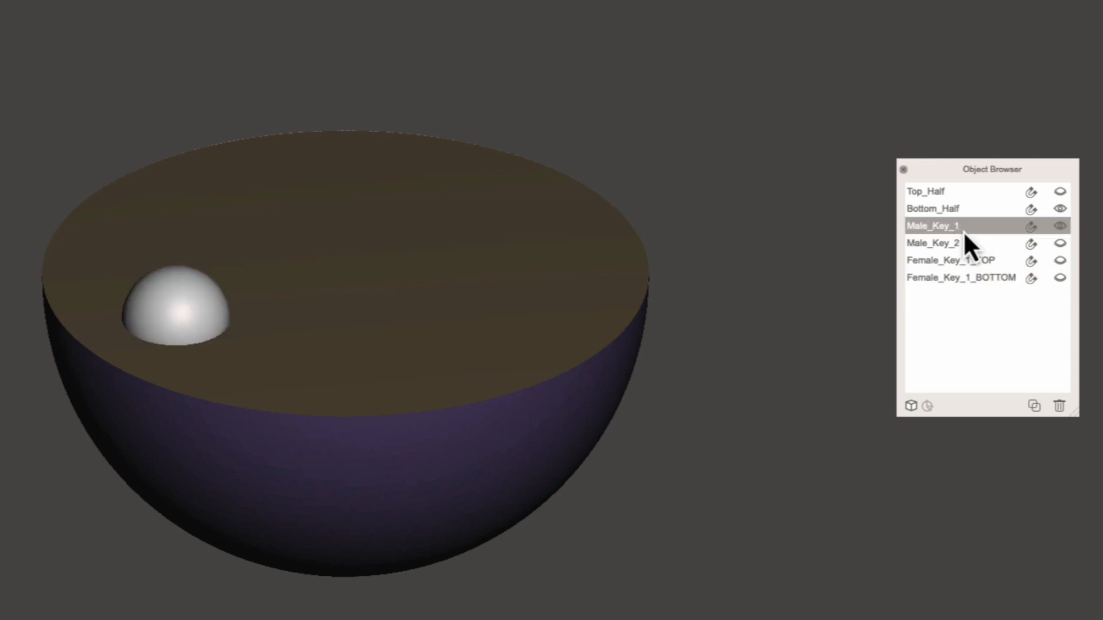
# Step: Show Male_Key_2, hide Male_Key_1, and keep Male_Key_2 as the selected object
pyautogui.click(957, 264)
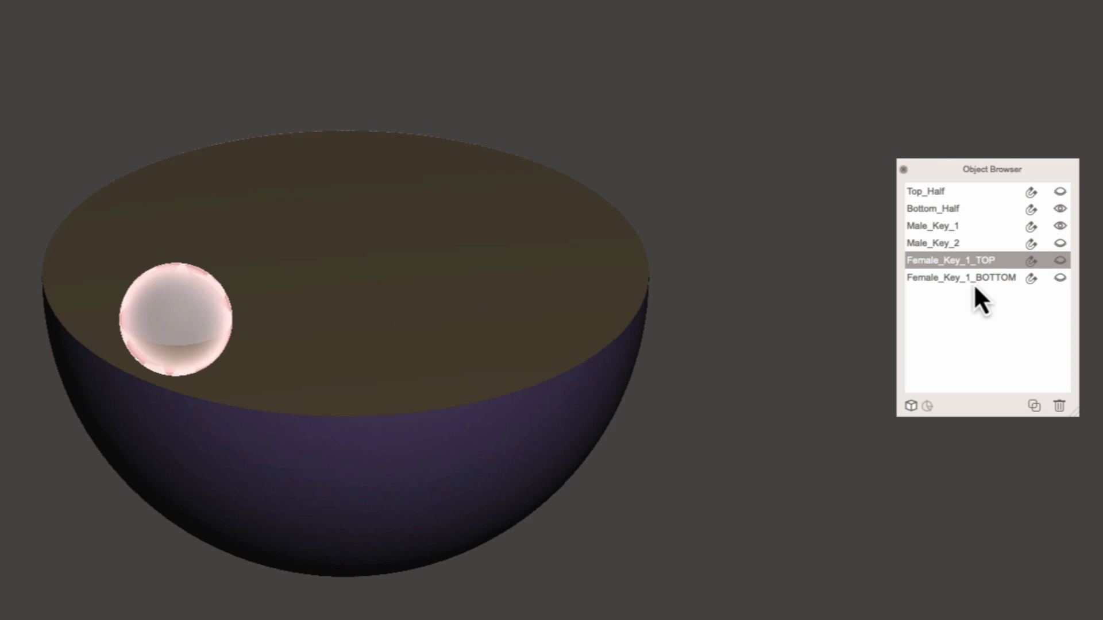
pyautogui.keyDown('shift'); pyautogui.click(974, 280); pyautogui.keyUp('shift')
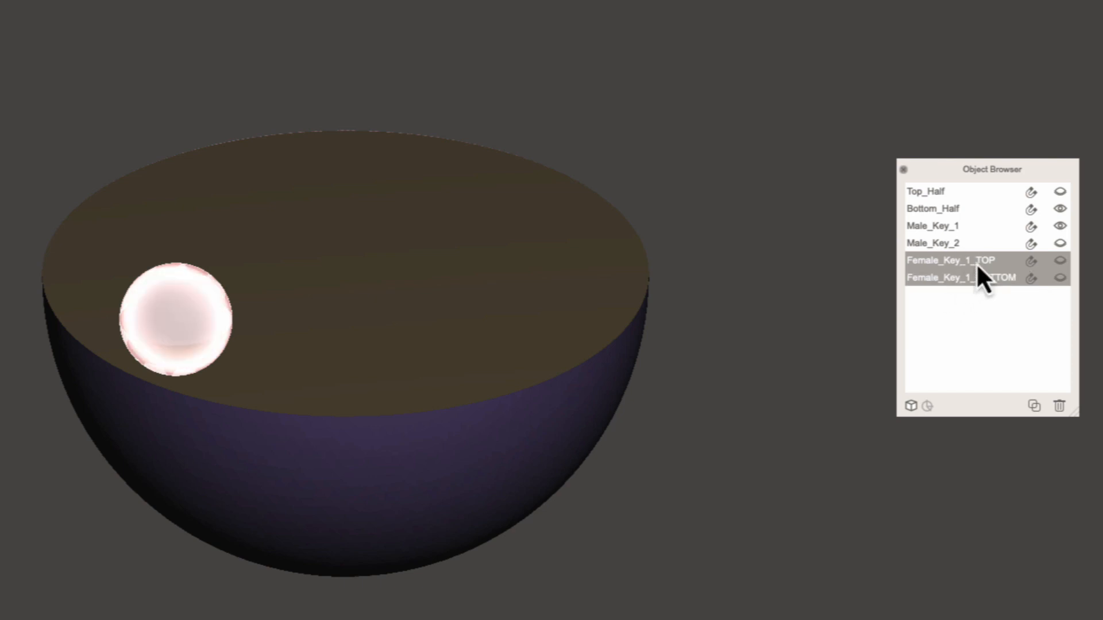
pyautogui.click(949, 245)
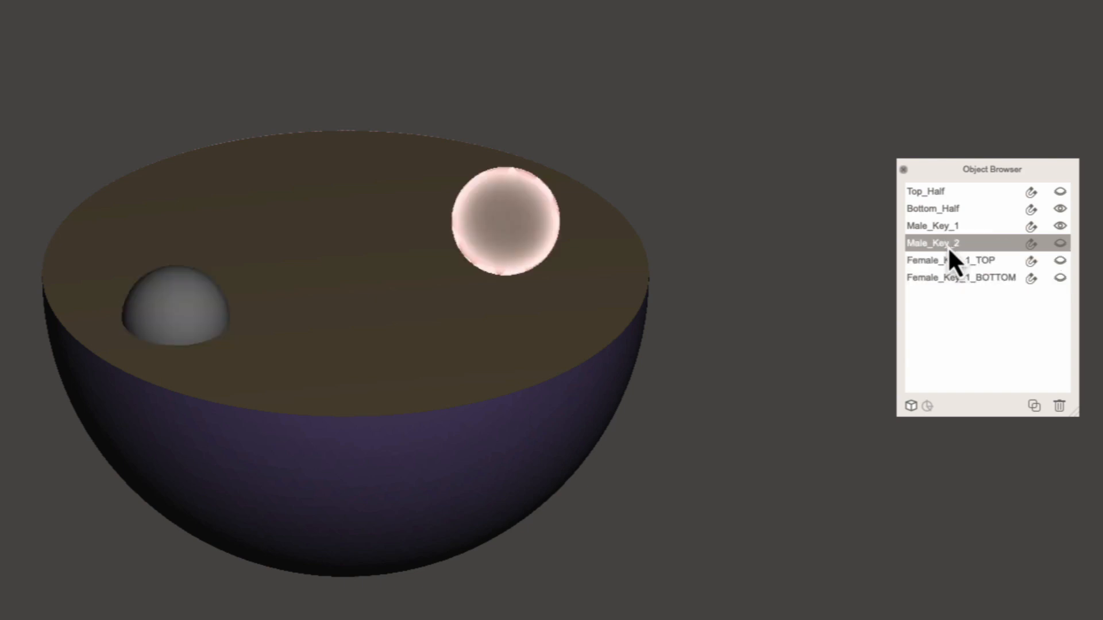
pyautogui.click(1059, 245)
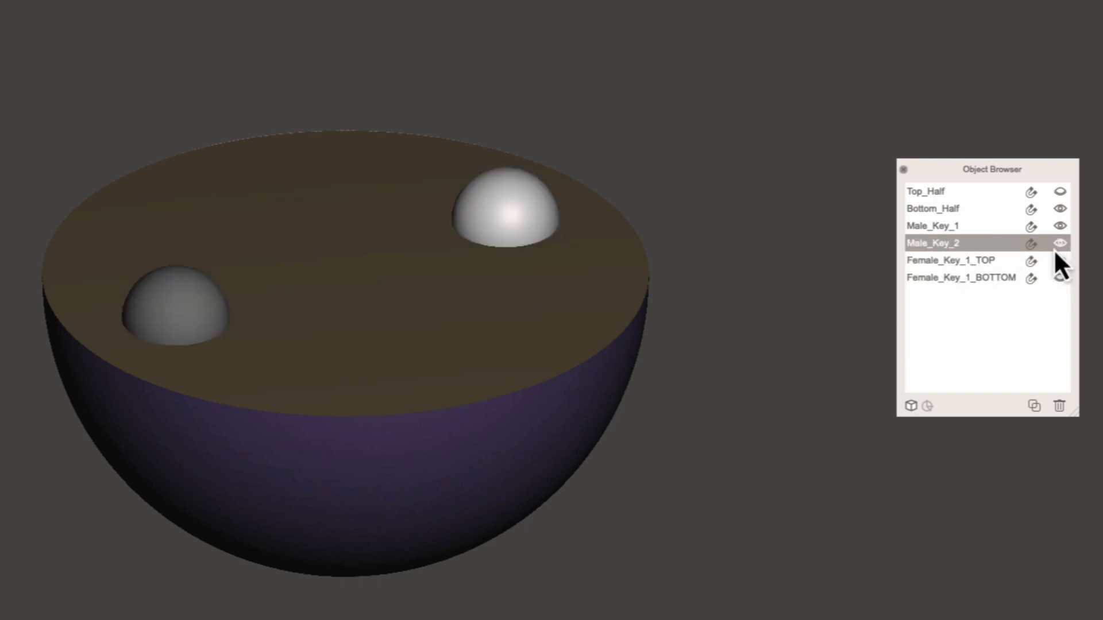
pyautogui.click(1058, 227)
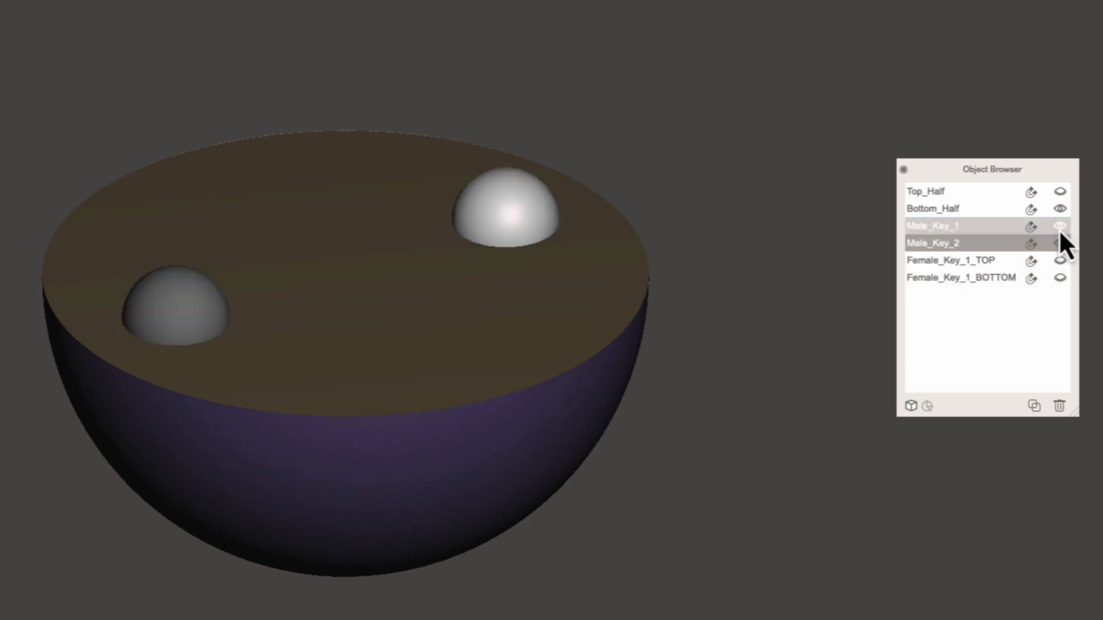
# Step: Duplicate Male_Key_2 and rename the copy Female_Key_2_TOP
pyautogui.click(1035, 407)
pyautogui.doubleClick(948, 296)
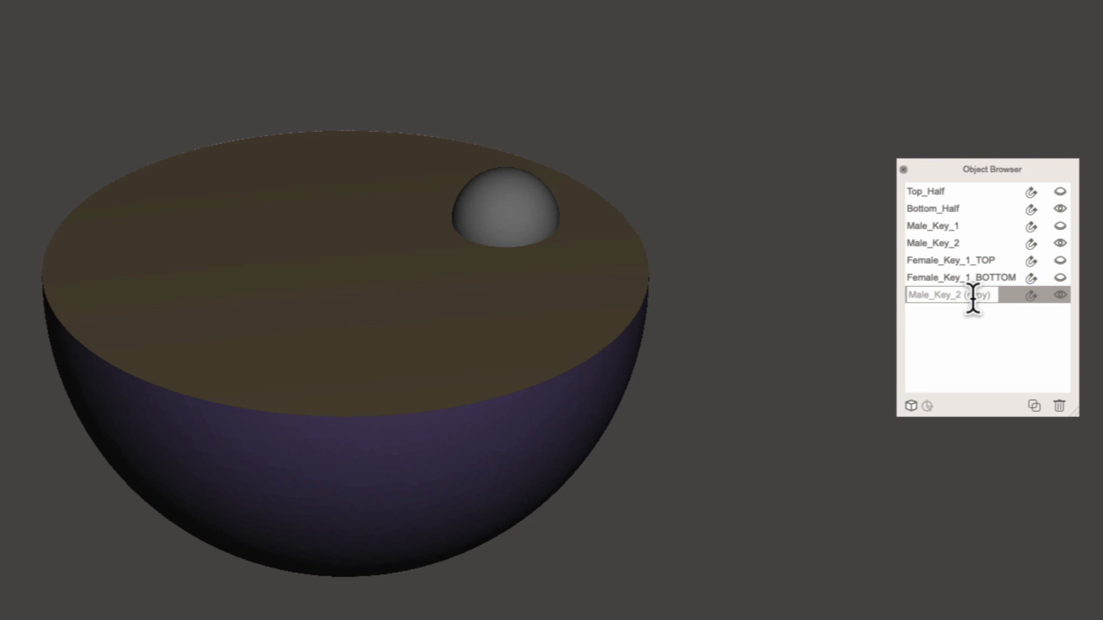
pyautogui.hotkey('ctrl', 'a')
pyautogui.write('Female_Key_2_TOP')
pyautogui.press('Return')
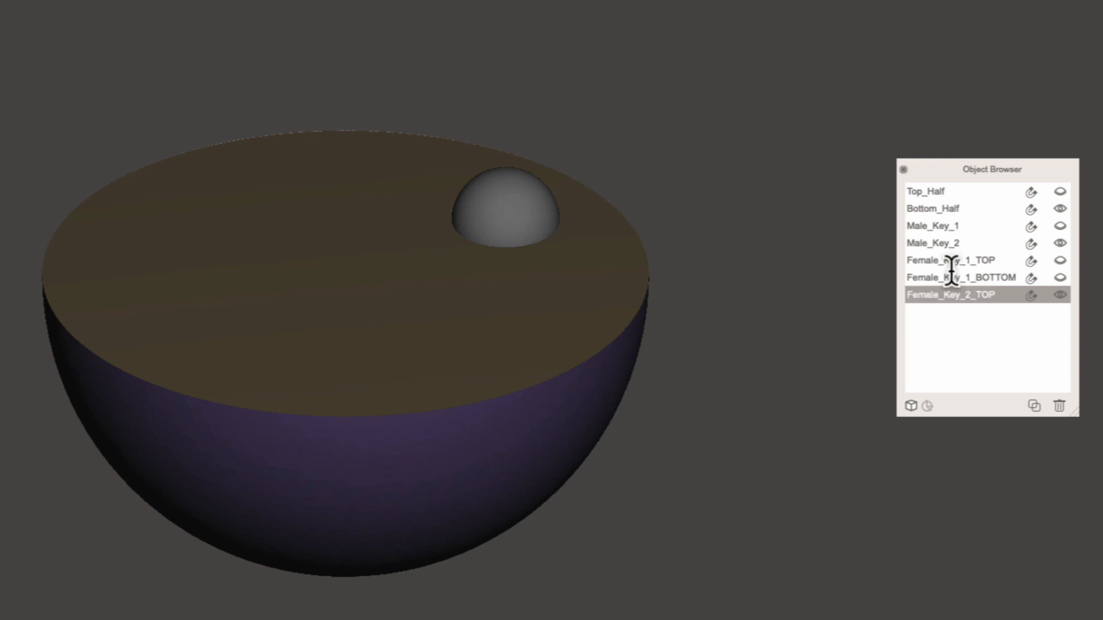
# Step: Hide Male_Key_2 and enlarge Female_Key_2_TOP with Transform, using uniform scaling and a Y size of 13.25 mm
pyautogui.click(1059, 245)
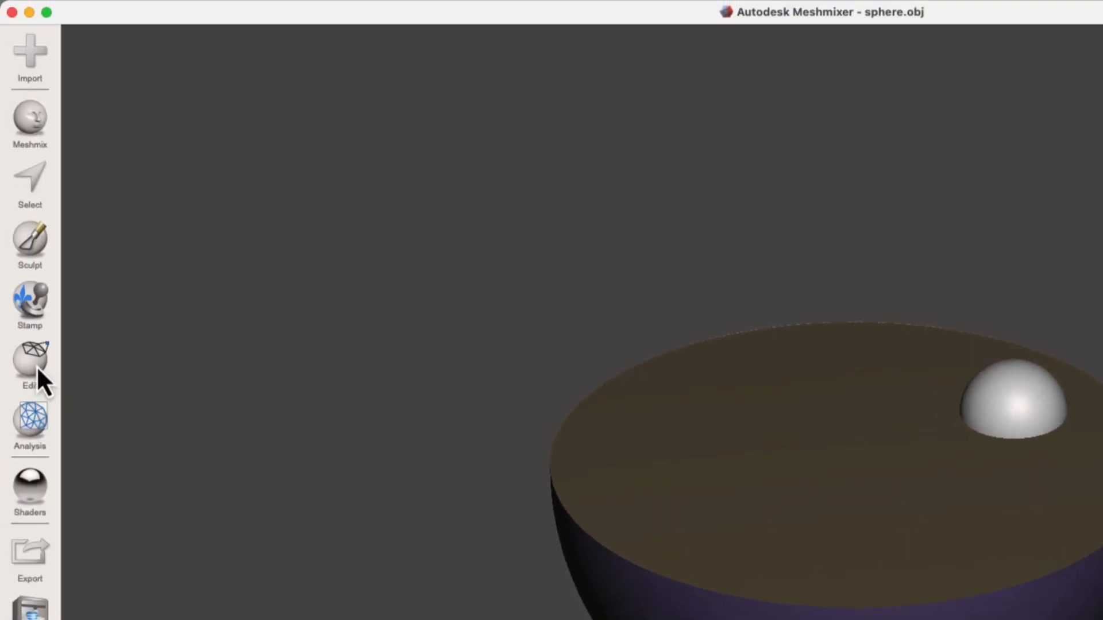
pyautogui.click(35, 365)
pyautogui.click(136, 102)
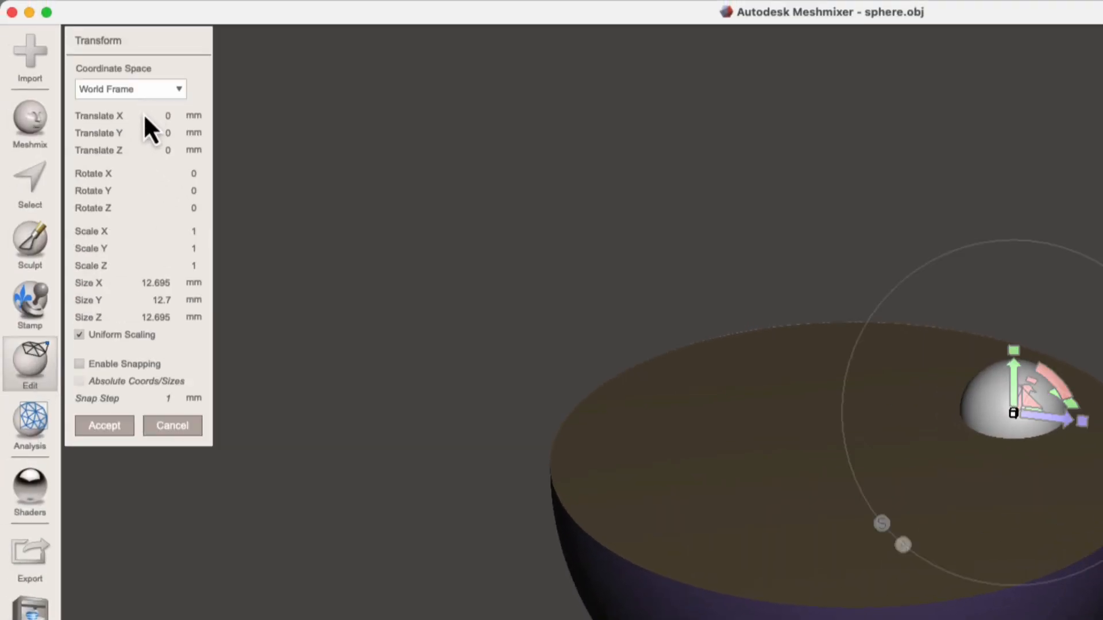
pyautogui.click(155, 301)
pyautogui.write('13.25')
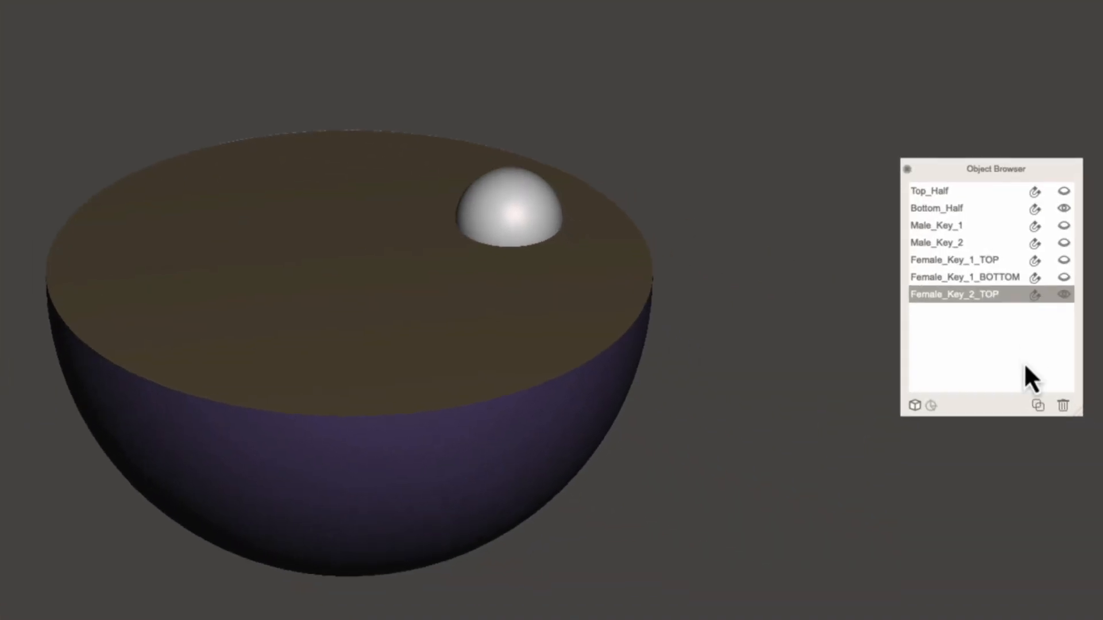
# Step: Duplicate Female_Key_2_TOP and rename the copy Female_Key_2_BOTTOM
pyautogui.click(1037, 404)
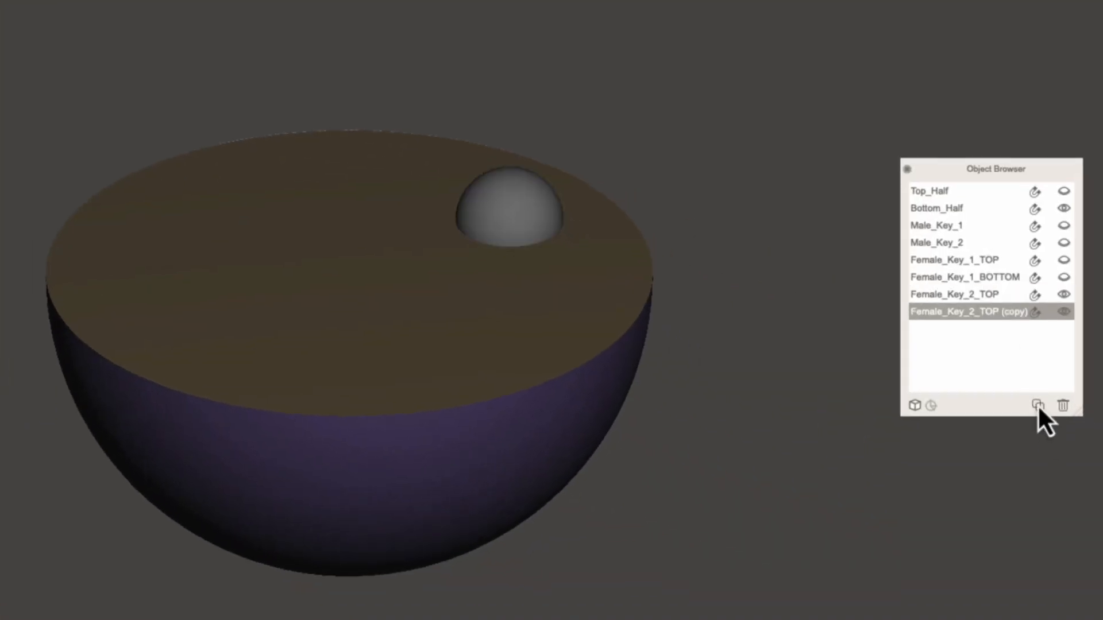
pyautogui.doubleClick(958, 315)
pyautogui.moveTo(952, 312); pyautogui.dragTo(1009, 326)
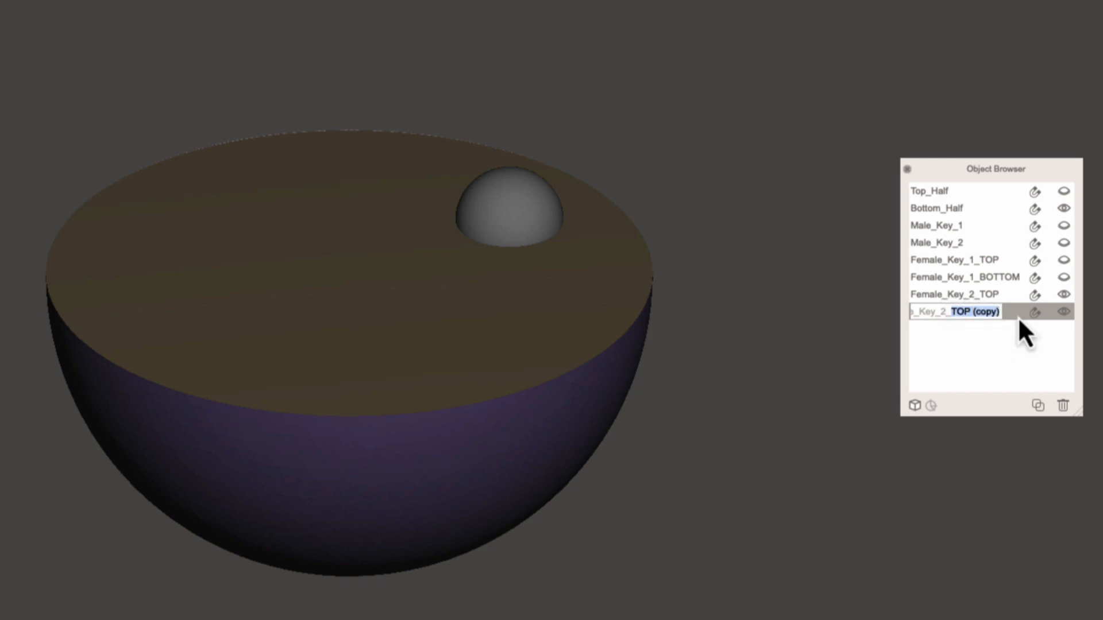
pyautogui.write('BOT')
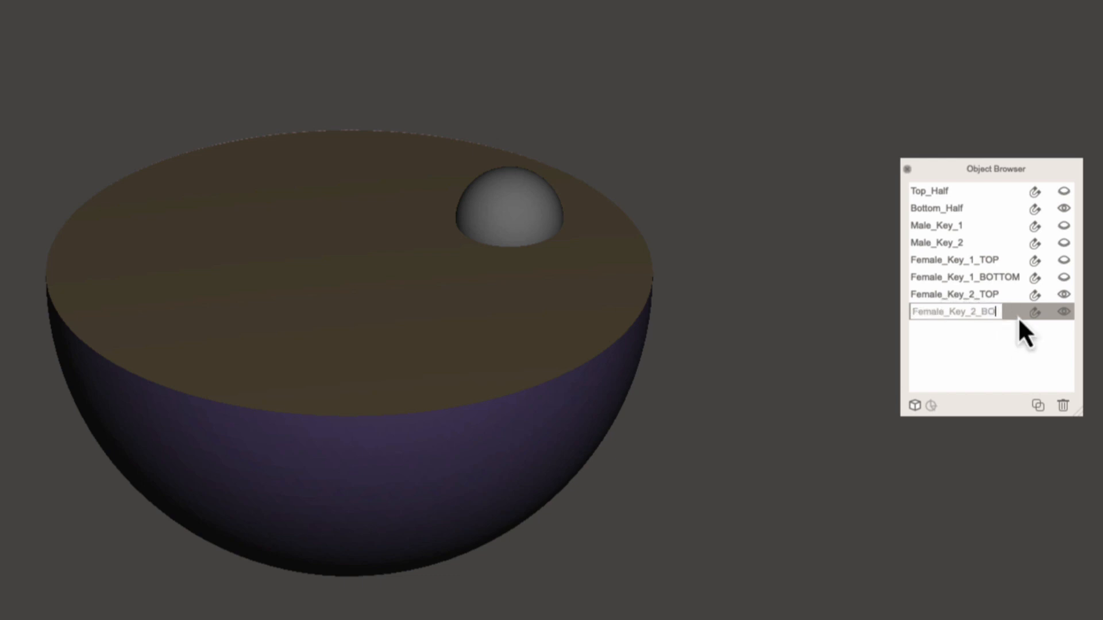
pyautogui.write('TOM')
pyautogui.press('Return')
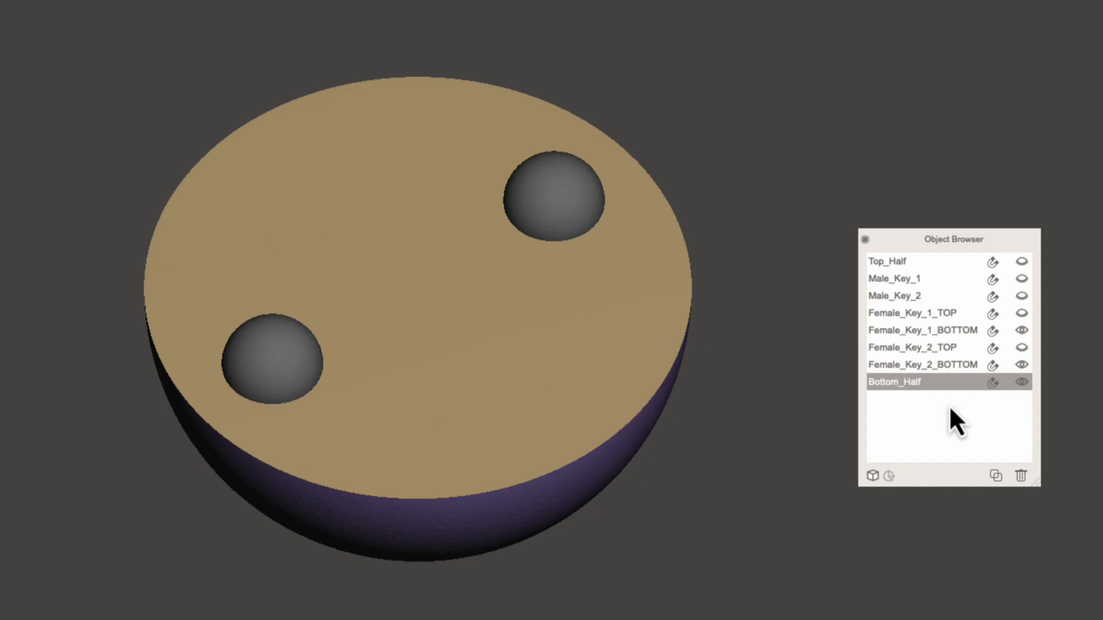
# Step: Subtract Female_Key_2_BOTTOM from Bottom_Half with a Precise Boolean Difference, leaving Auto-Reduce Result off
pyautogui.keyDown('shift'); pyautogui.click(937, 368); pyautogui.keyUp('shift')
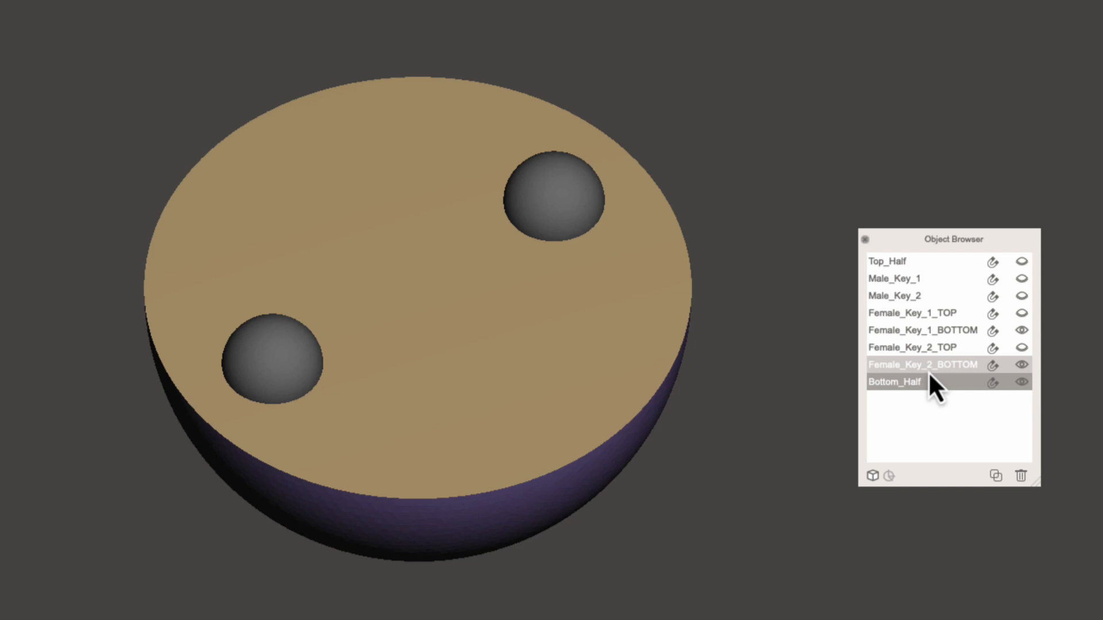
pyautogui.keyDown('shift'); pyautogui.click(928, 371); pyautogui.keyUp('shift')
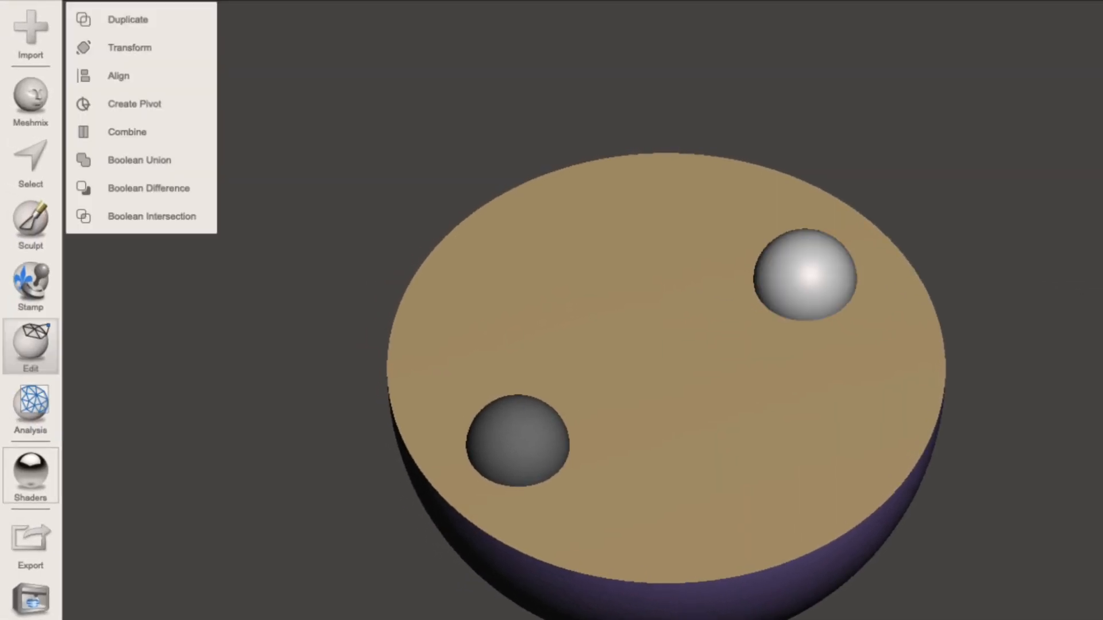
pyautogui.click(166, 193)
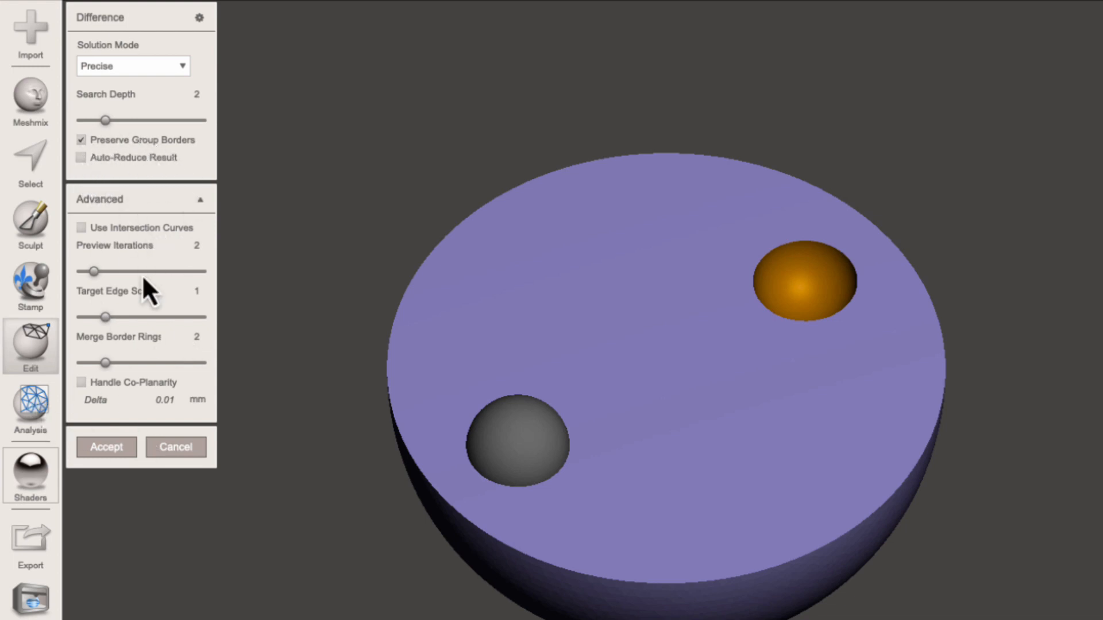
pyautogui.click(114, 448)
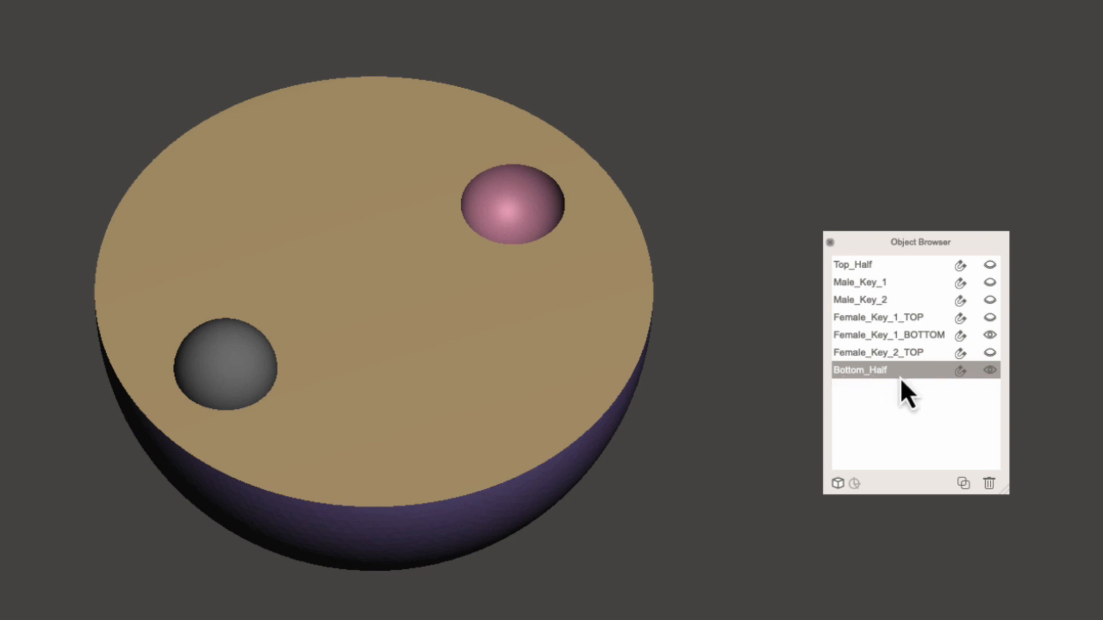
# Step: Subtract Female_Key_1_BOTTOM from Bottom_Half with a Precise Boolean Difference, turning Auto-Reduce Result off
pyautogui.keyDown('shift'); pyautogui.click(905, 339); pyautogui.keyUp('shift')
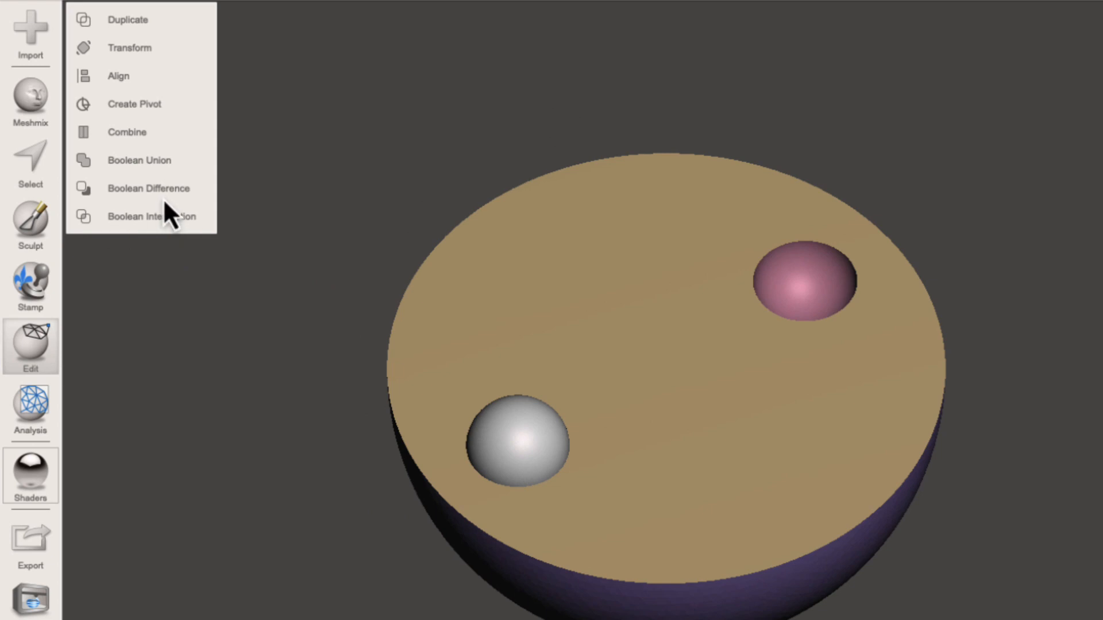
pyautogui.click(168, 191)
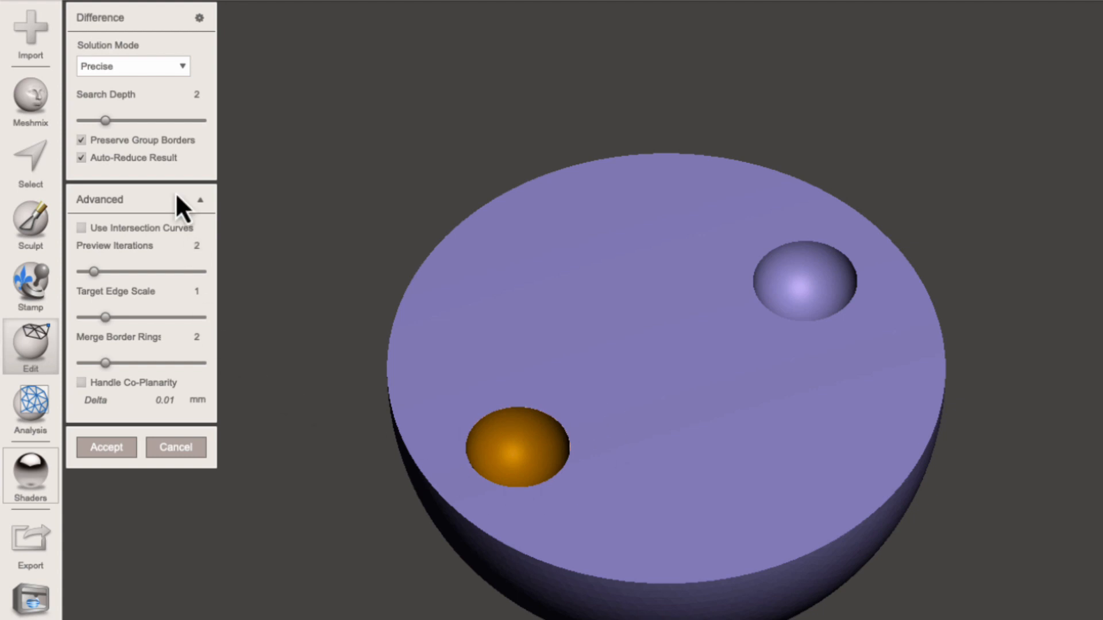
pyautogui.click(81, 159)
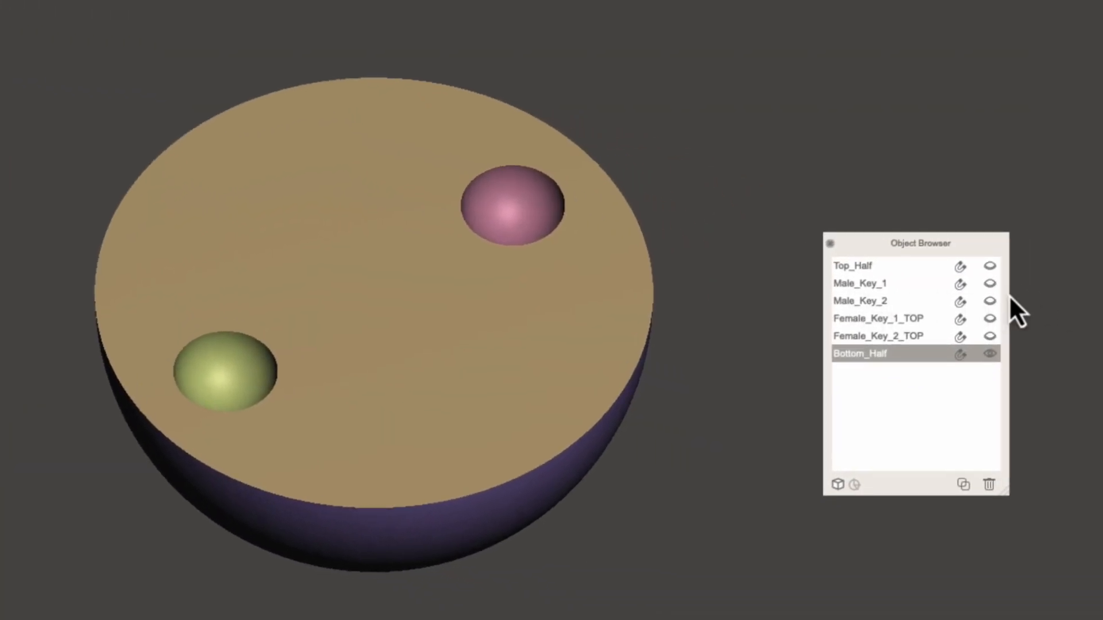
# Step: Show Male_Key_1 and Male_Key_2 and examine how they sit in the sockets of Bottom_Half
pyautogui.keyDown('shift'); pyautogui.click(992, 286); pyautogui.keyUp('shift')
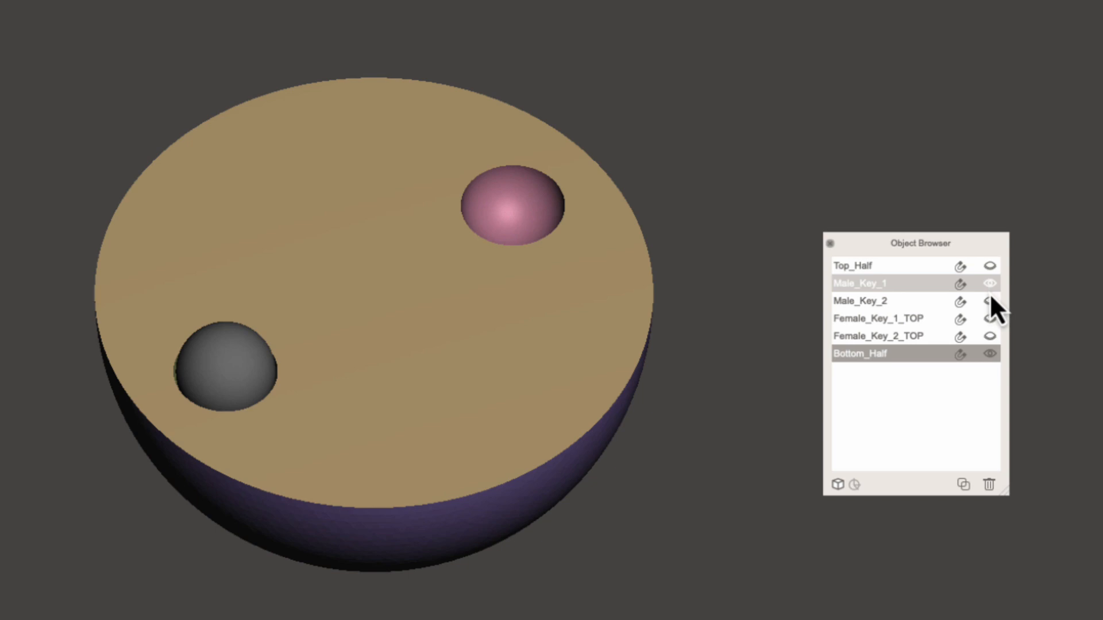
pyautogui.keyDown('shift'); pyautogui.click(990, 302); pyautogui.keyUp('shift')
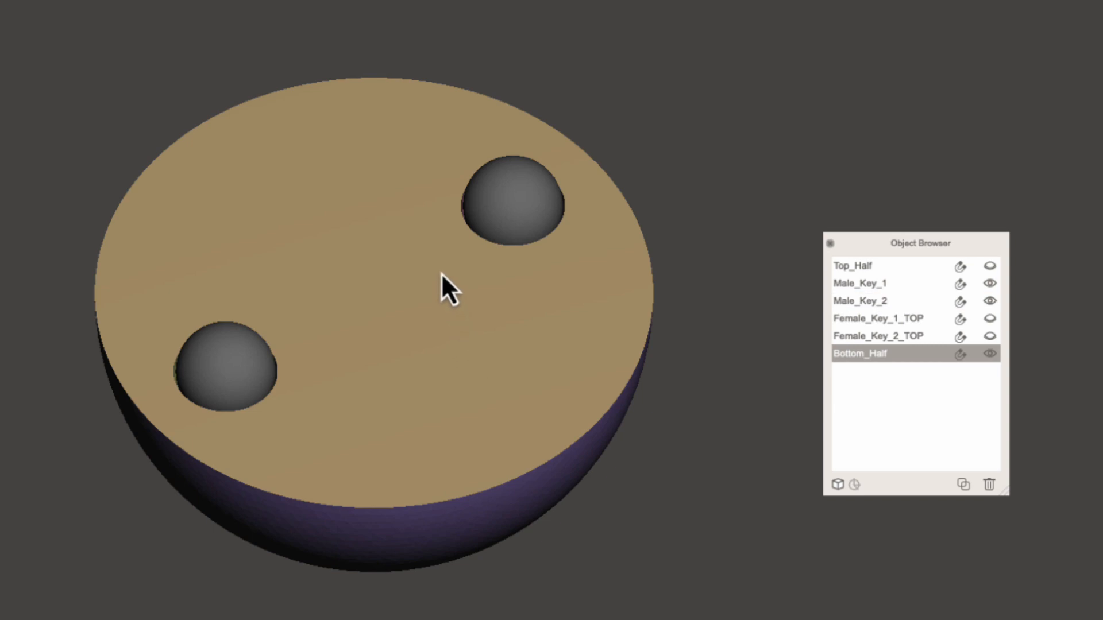
pyautogui.moveTo(441, 274); pyautogui.dragTo(439, 303, button='right')
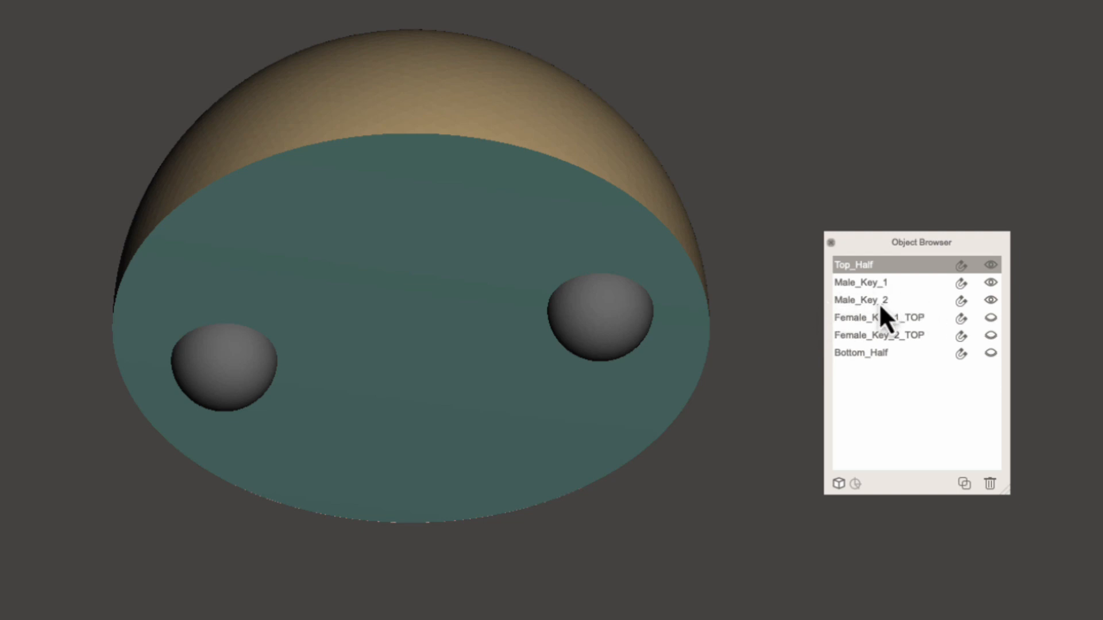
# Step: Hide Male_Key_1 and Male_Key_2, and show Female_Key_1_TOP and Female_Key_2_TOP on the cut face of Top_Half
pyautogui.click(990, 284)
pyautogui.click(990, 300)
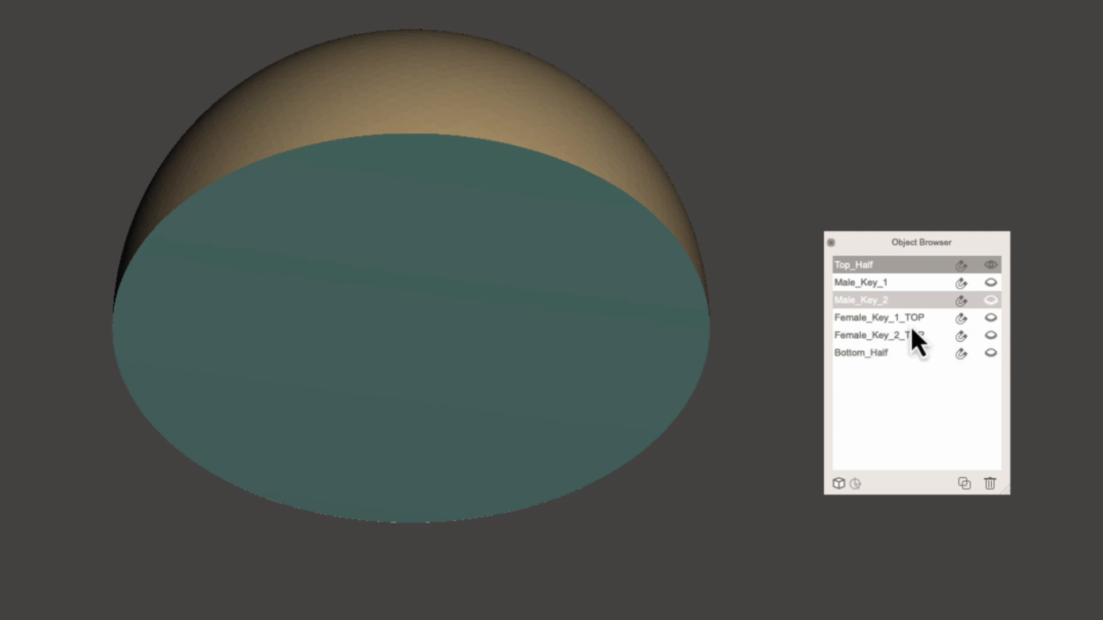
pyautogui.click(994, 322)
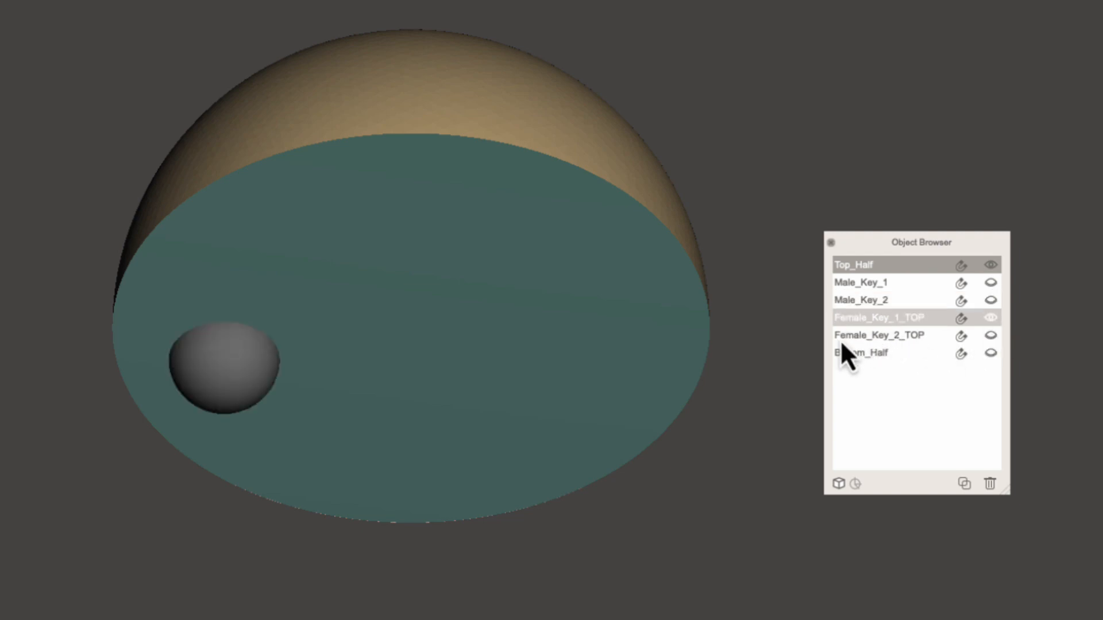
pyautogui.click(992, 337)
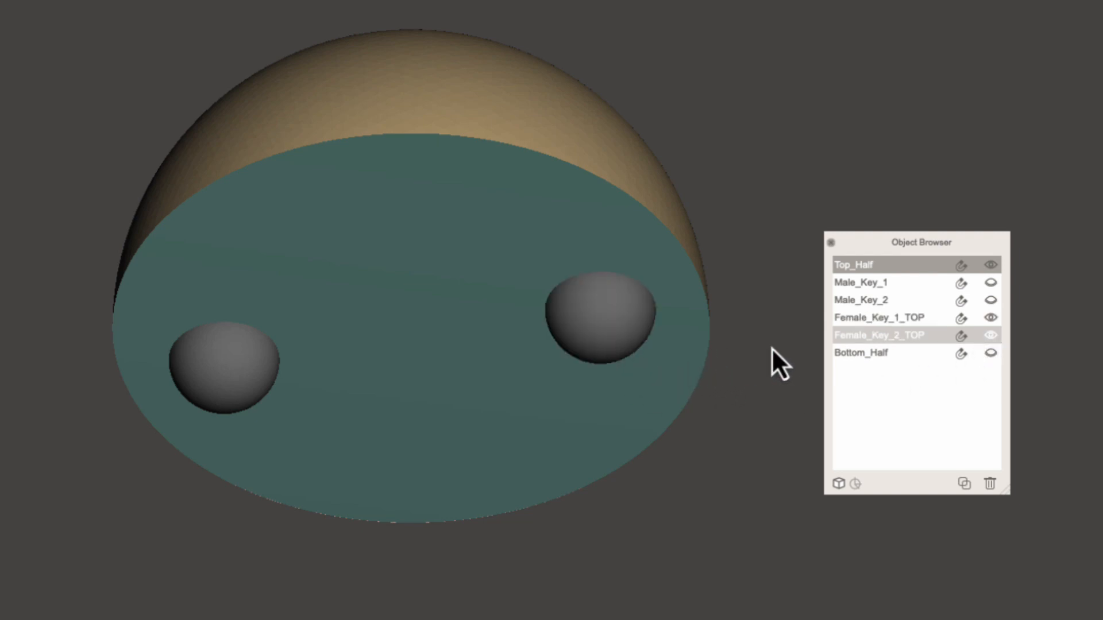
# Step: Subtract Female_Key_2_TOP from Top_Half with a Precise Boolean Difference
pyautogui.click(870, 268)
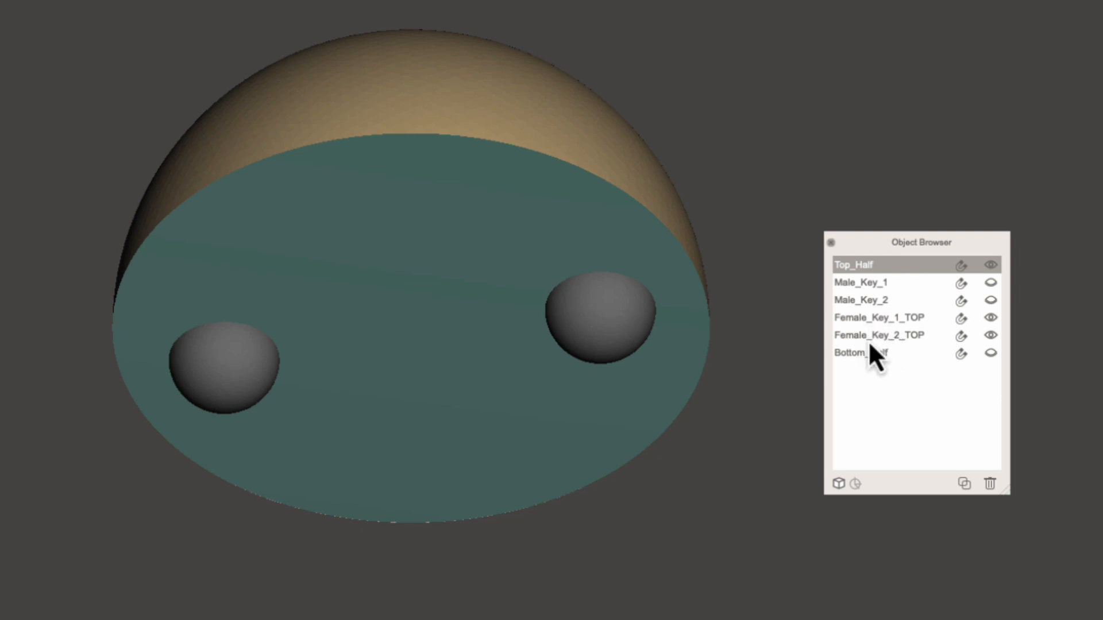
pyautogui.click(894, 337)
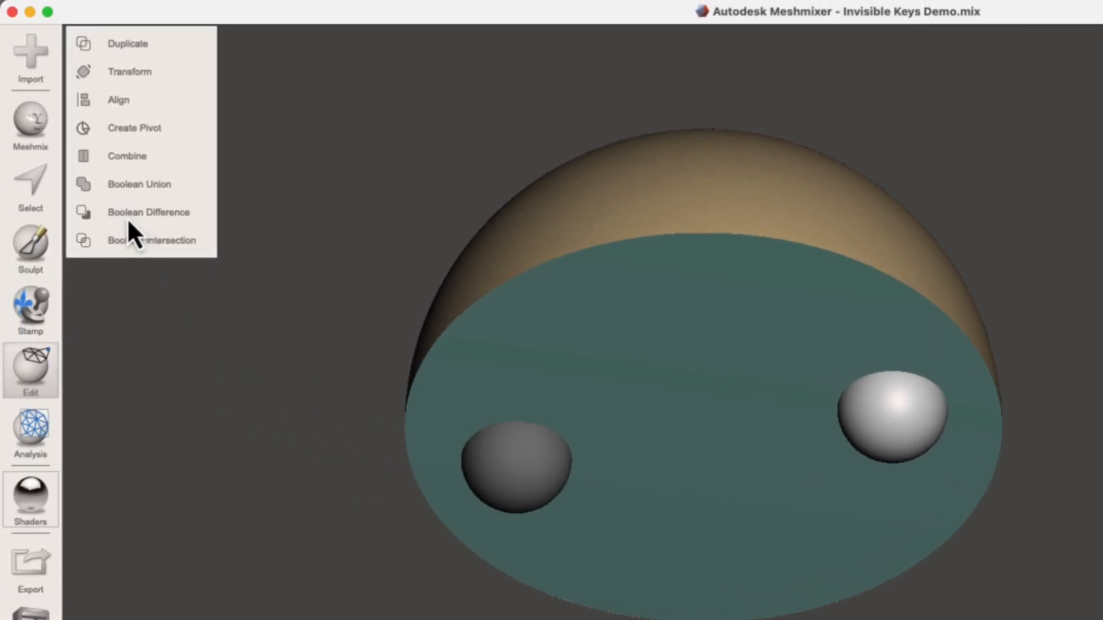
pyautogui.click(155, 217)
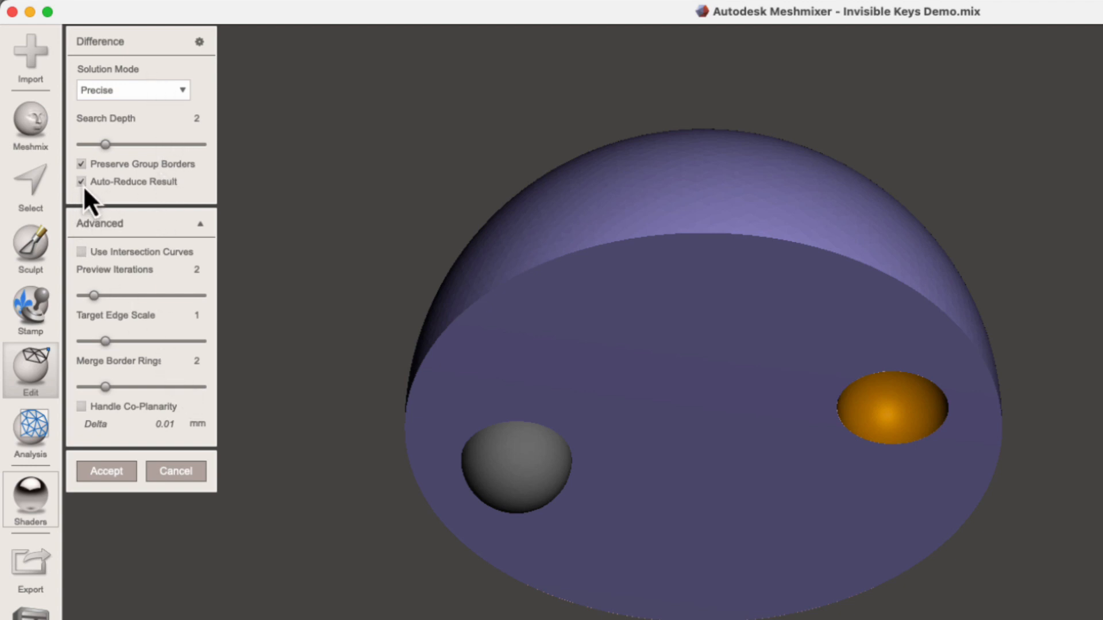
pyautogui.click(106, 475)
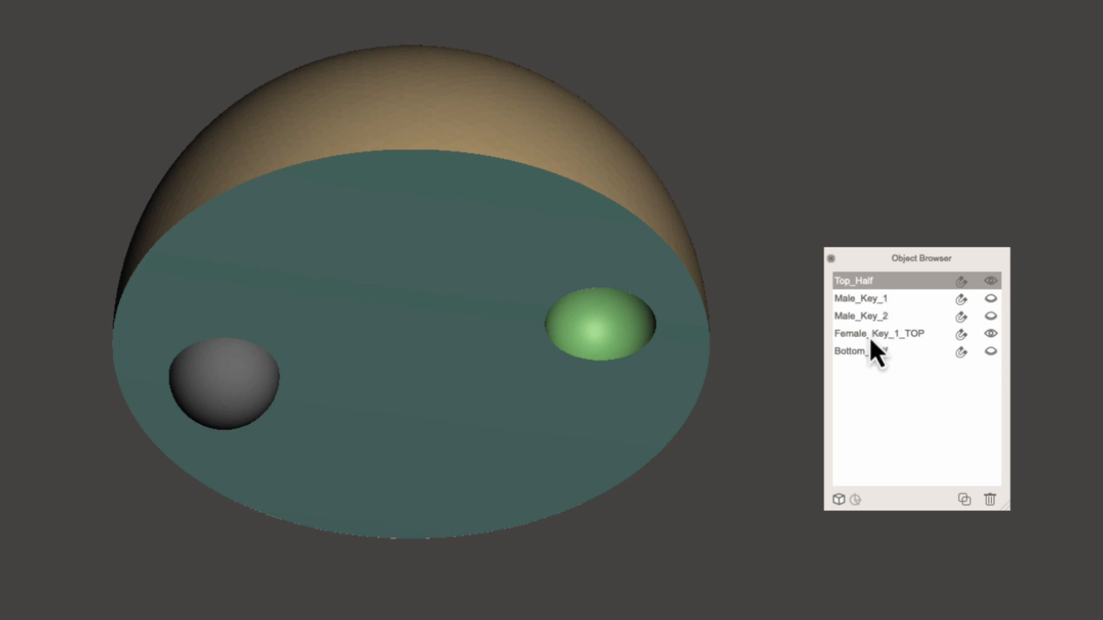
# Step: Subtract Female_Key_1_TOP from Top_Half with a Precise Boolean Difference
pyautogui.keyDown('shift'); pyautogui.click(886, 337); pyautogui.keyUp('shift')
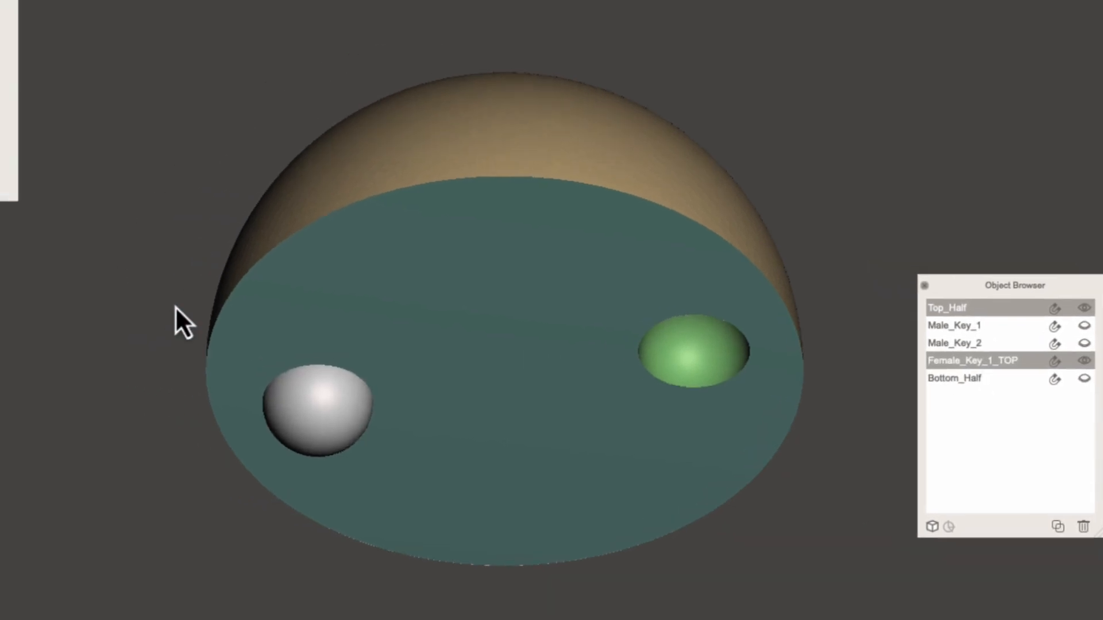
pyautogui.click(179, 222)
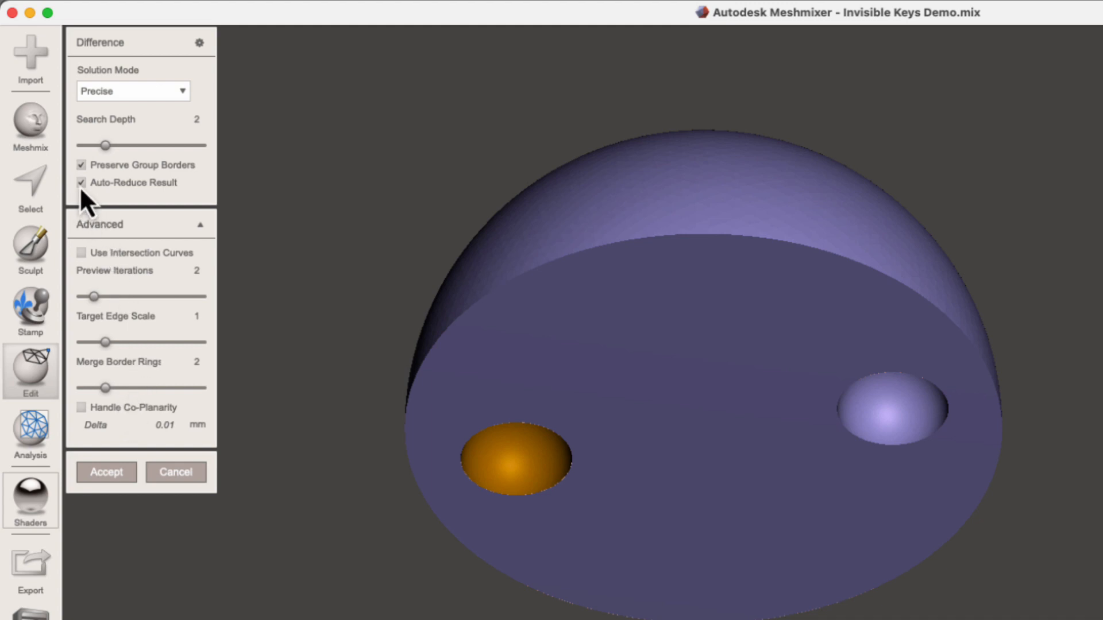
pyautogui.click(111, 478)
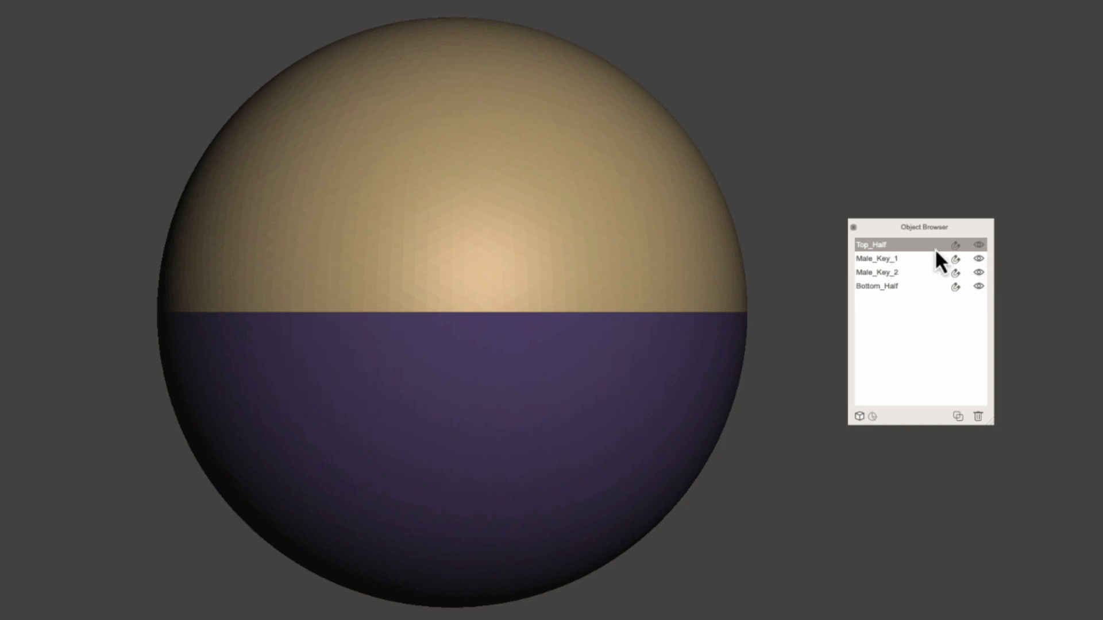
# Step: Hide Top_Half to examine the male keys seated in Bottom_Half
pyautogui.click(977, 247)
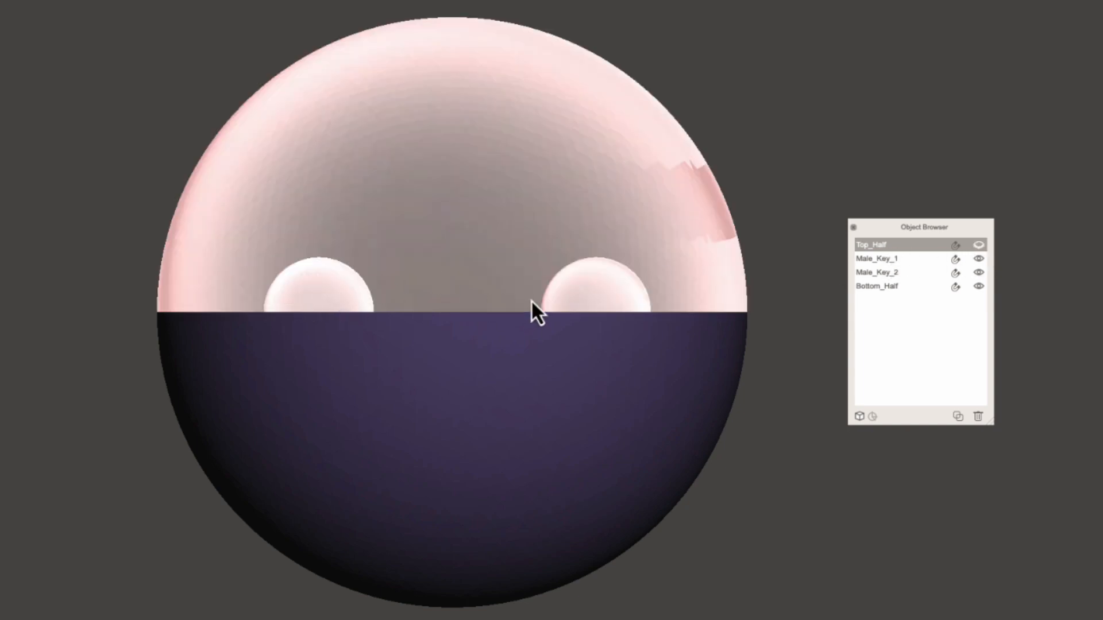
# Step: Show Top_Half and hide Bottom_Half to examine the male keys' sockets through the selected lower half
pyautogui.click(979, 247)
pyautogui.click(877, 287)
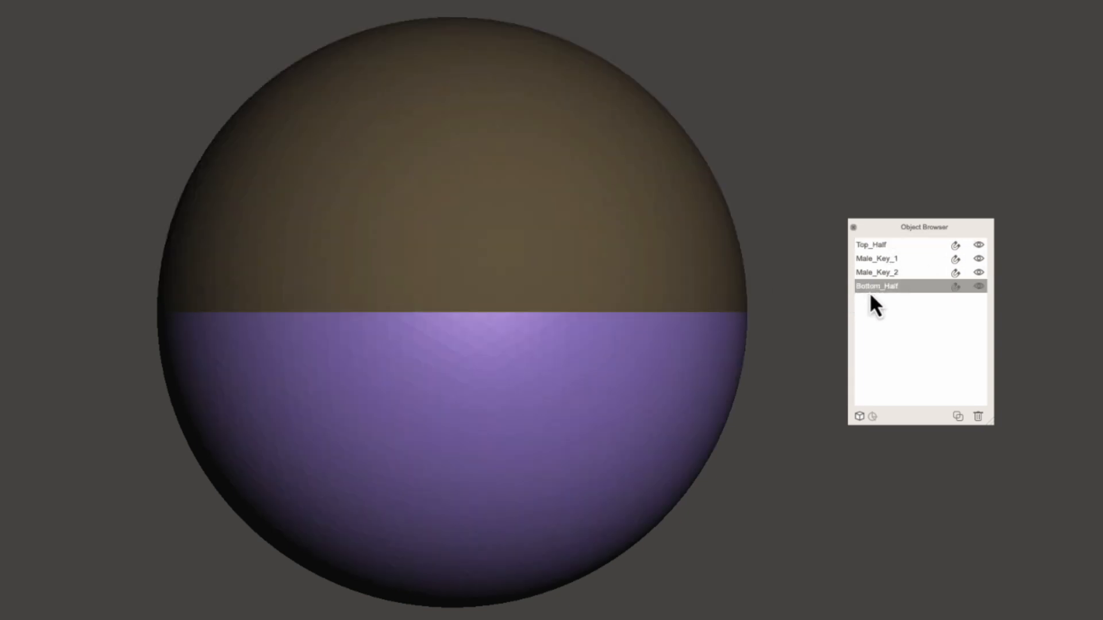
pyautogui.click(978, 286)
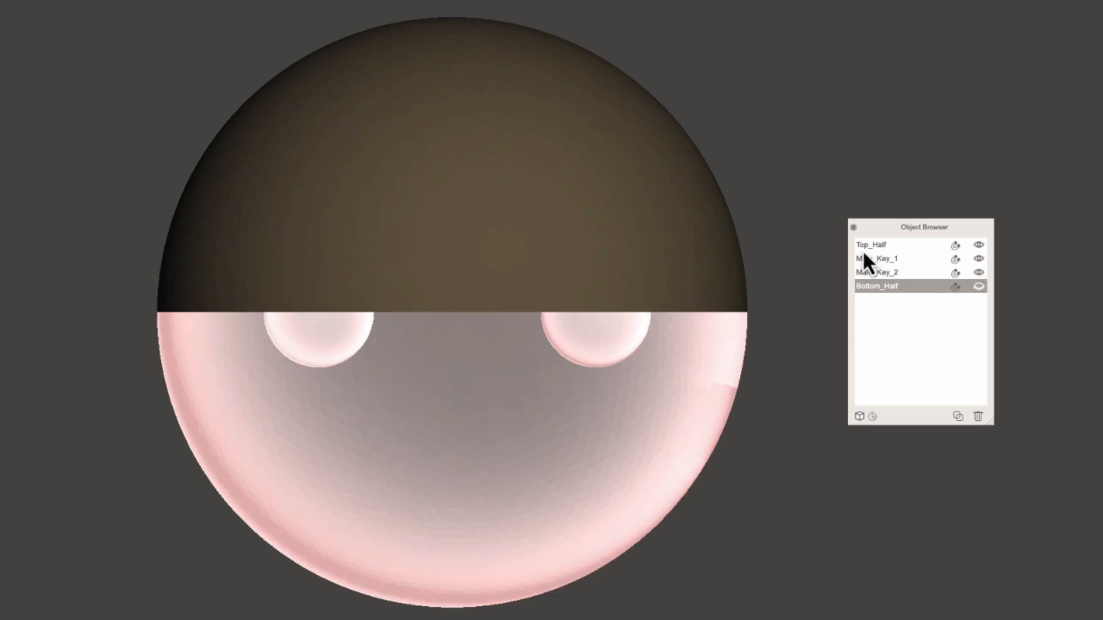
# Step: Hide Top_Half and compare both male keys with their Bottom_Half sockets to examine the clearance around each key
pyautogui.click(978, 246)
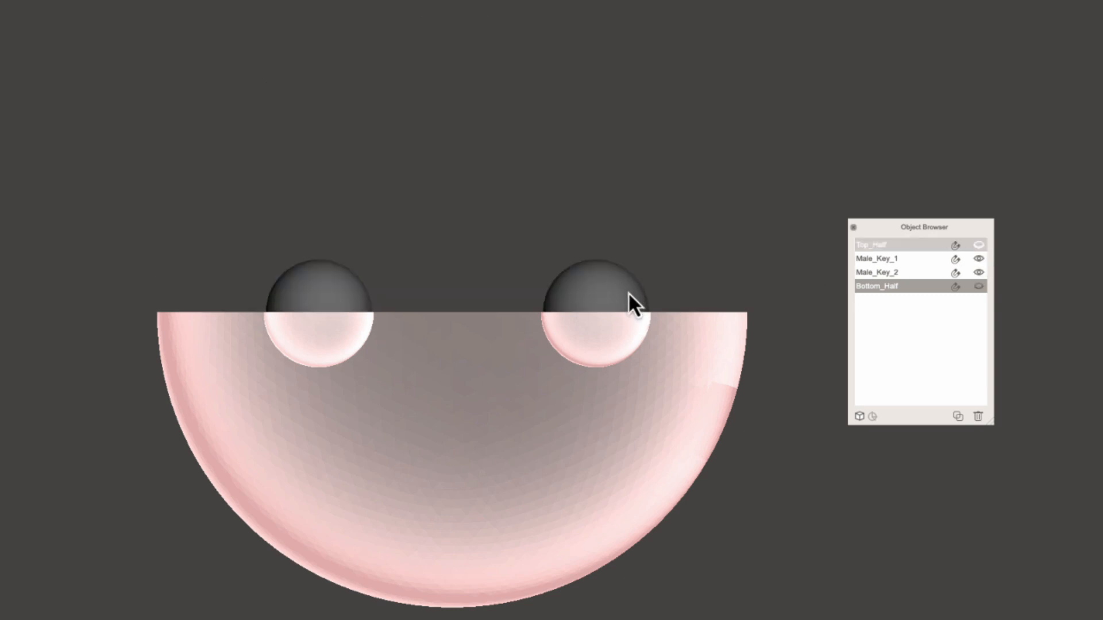
pyautogui.scroll(5, 622, 304)
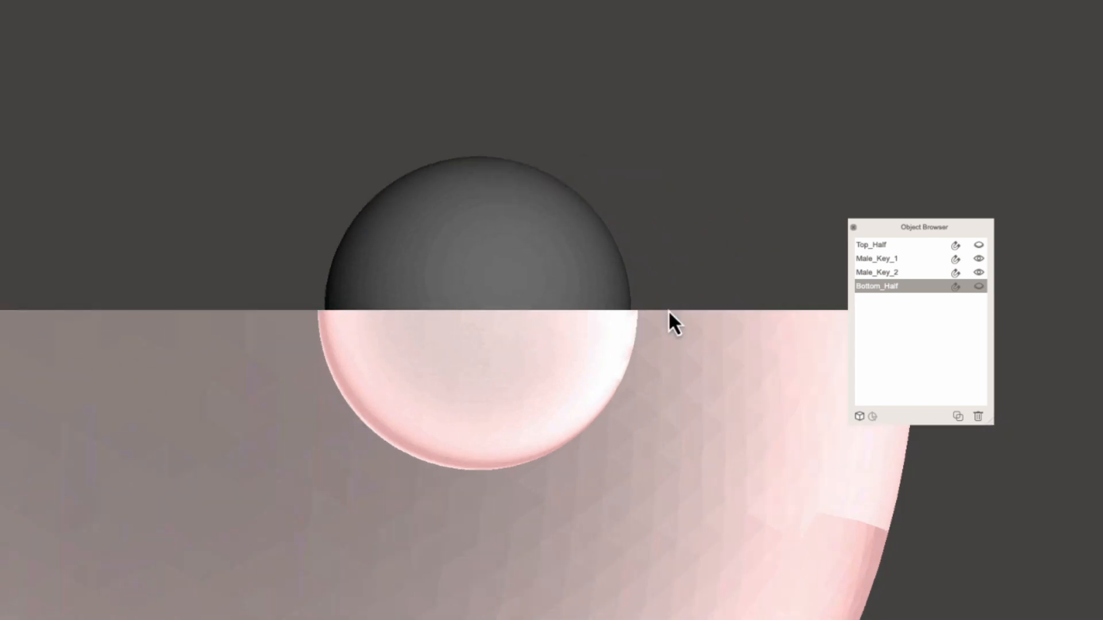
pyautogui.moveTo(696, 339); pyautogui.dragTo(706, 304, button='middle')
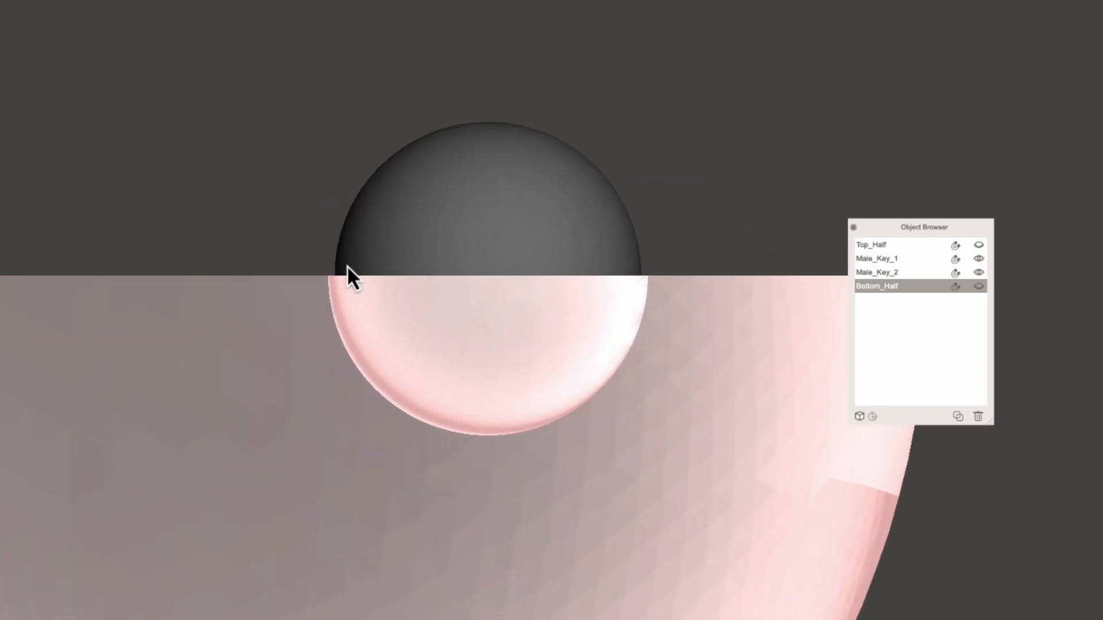
pyautogui.click(515, 233)
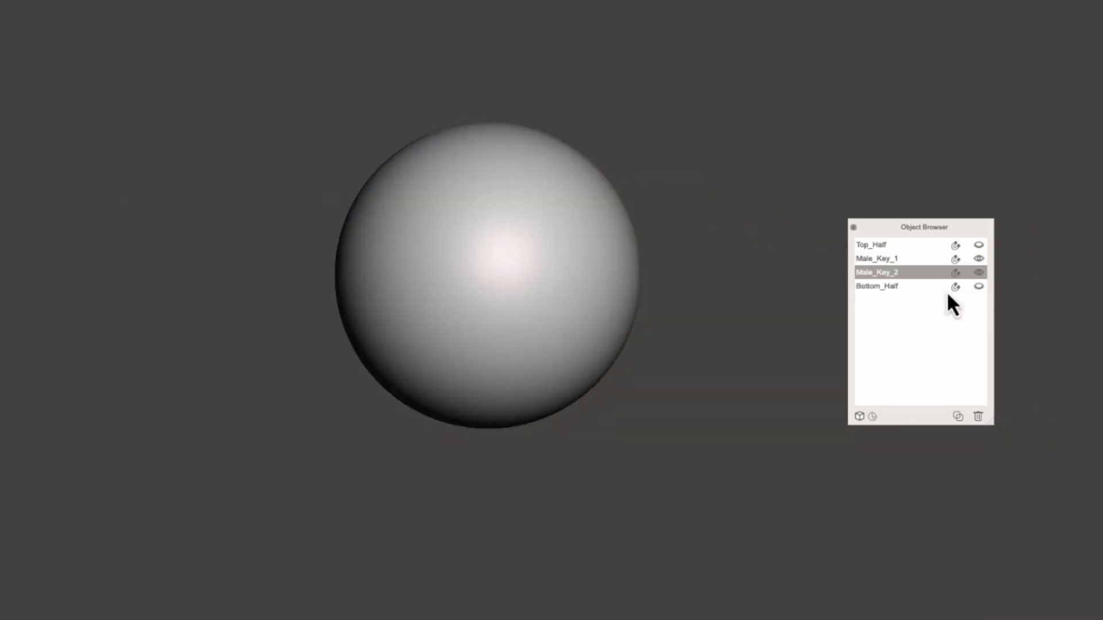
pyautogui.click(891, 287)
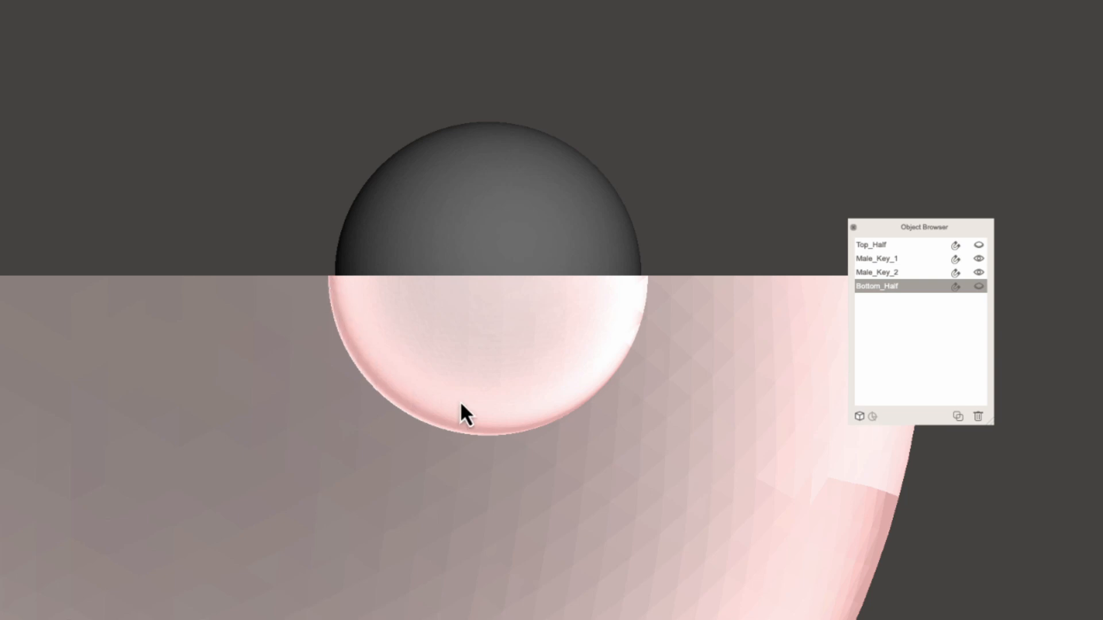
pyautogui.moveTo(394, 270); pyautogui.dragTo(577, 278, button='middle')
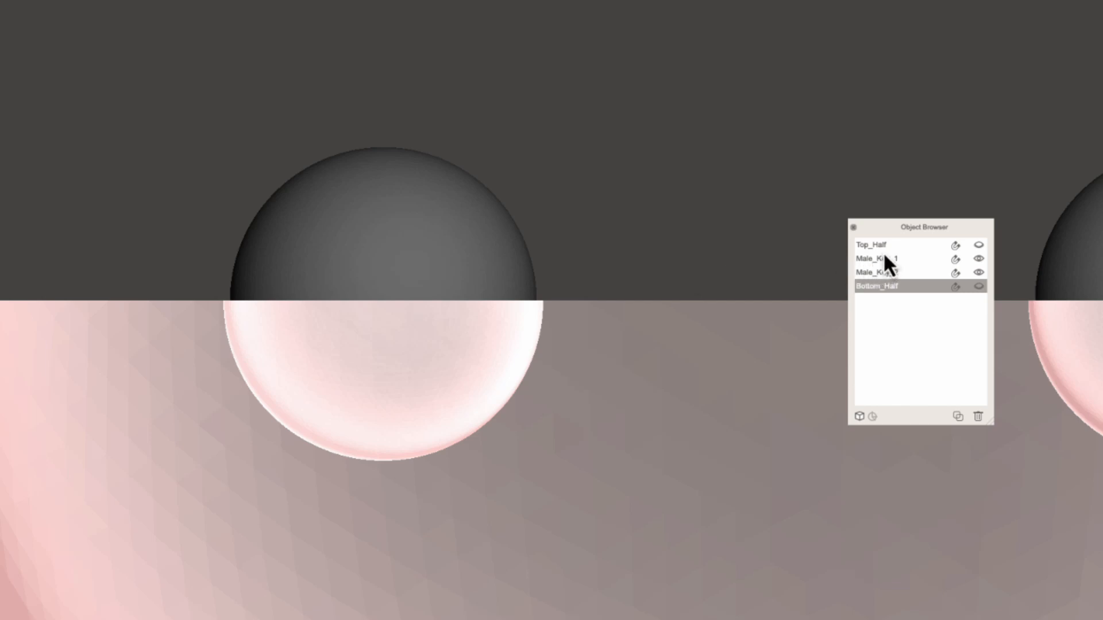
# Step: Show Top_Half with Bottom_Half still hidden, and select Male_Key_2 in the upper half's cut face
pyautogui.click(905, 246)
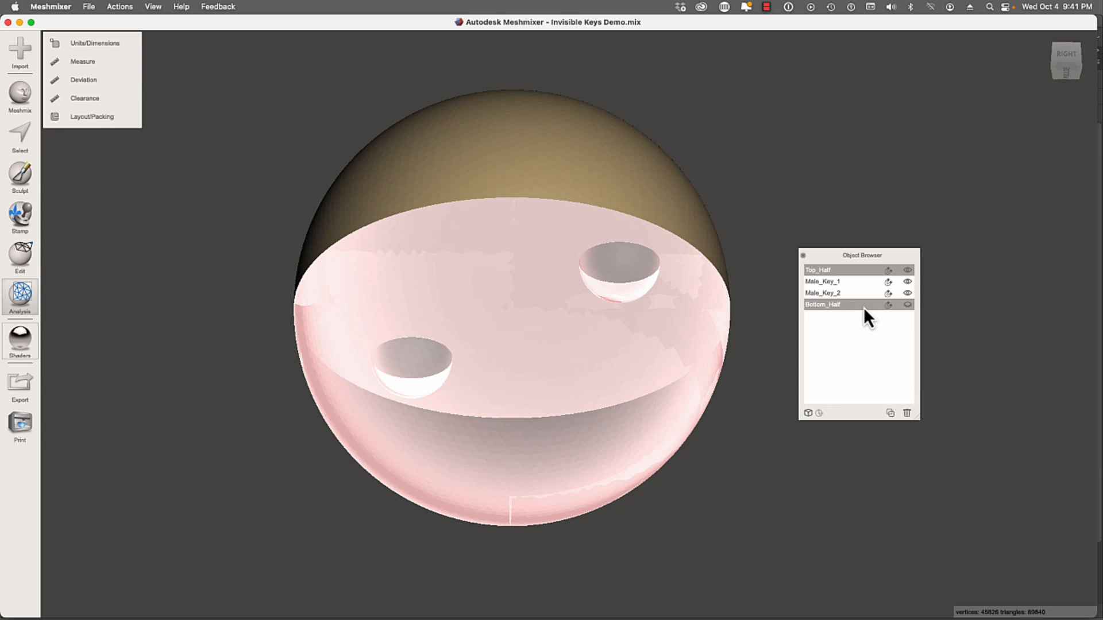
pyautogui.click(845, 294)
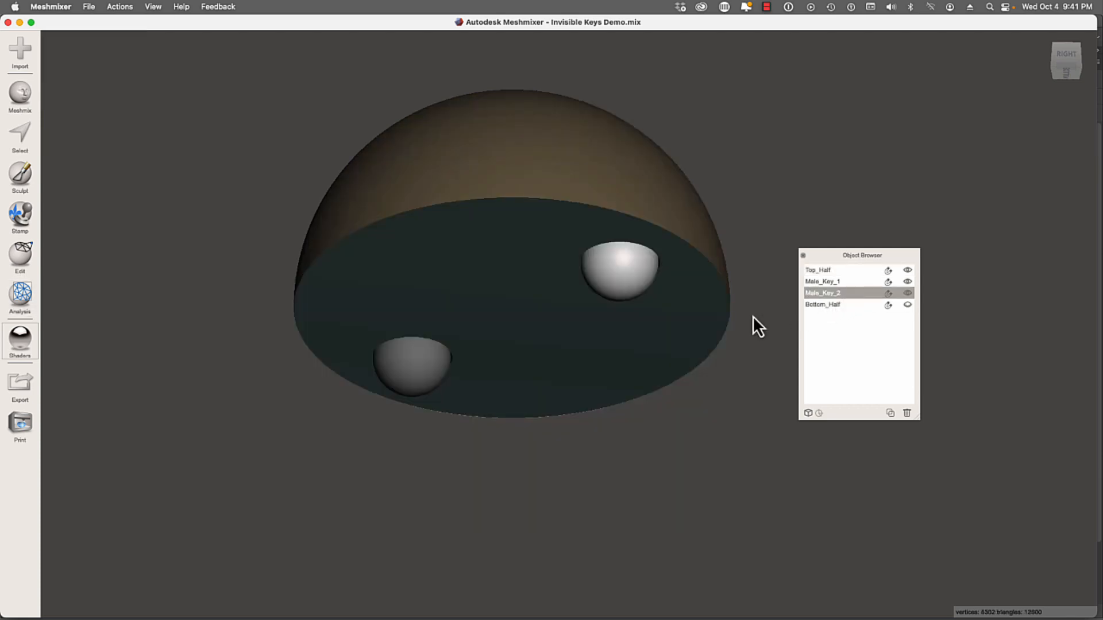